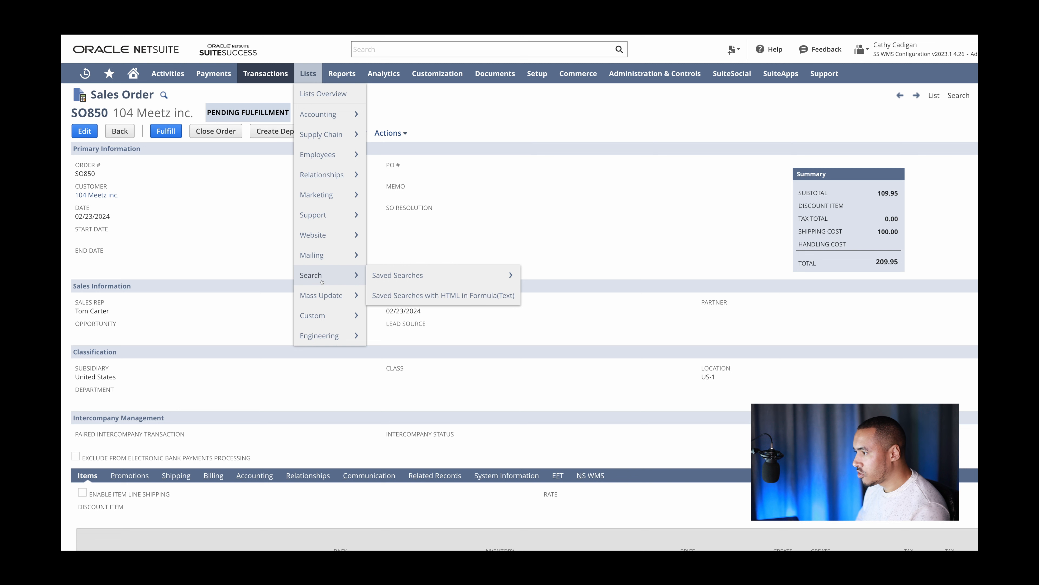
Step: Start a new saved search of the Transaction type
{"action": "mouse_move", "coordinate": [432, 279]}
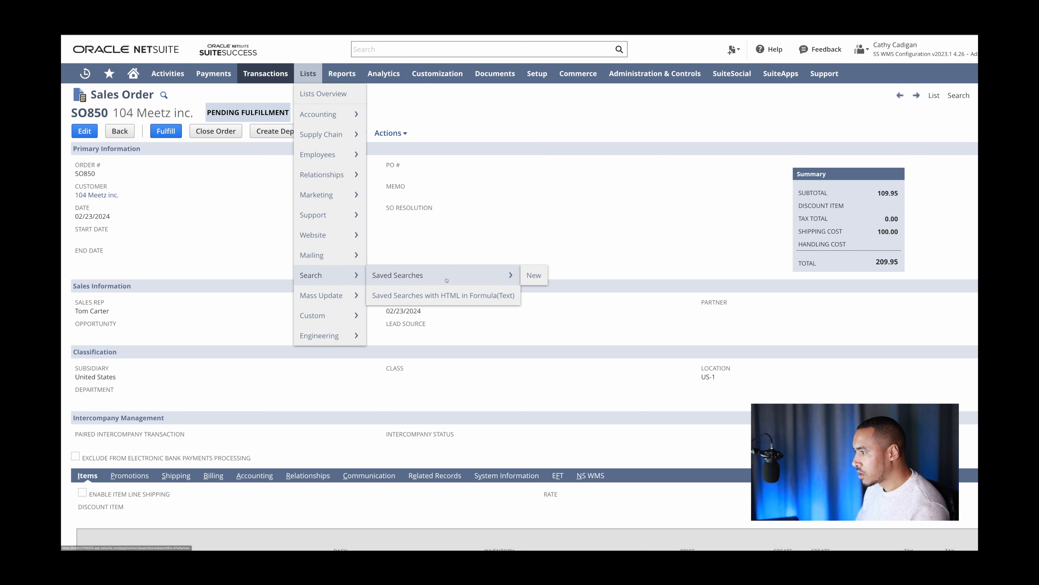
{"action": "left_click", "coordinate": [538, 278]}
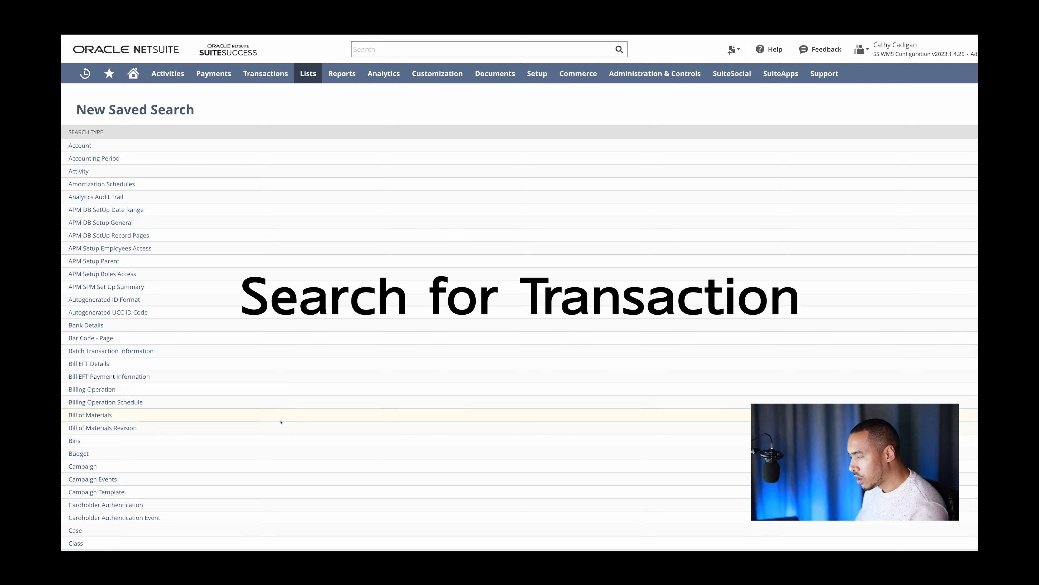
{"action": "scroll", "coordinate": [280, 451], "scroll_direction": "down", "scroll_amount": 20}
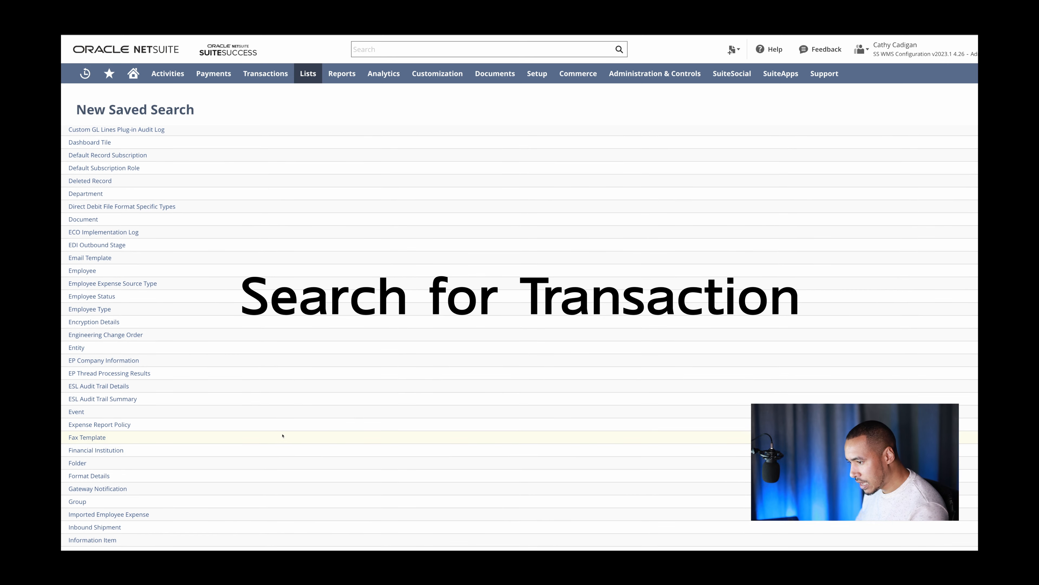
{"action": "scroll", "coordinate": [283, 436], "scroll_direction": "down", "scroll_amount": 3}
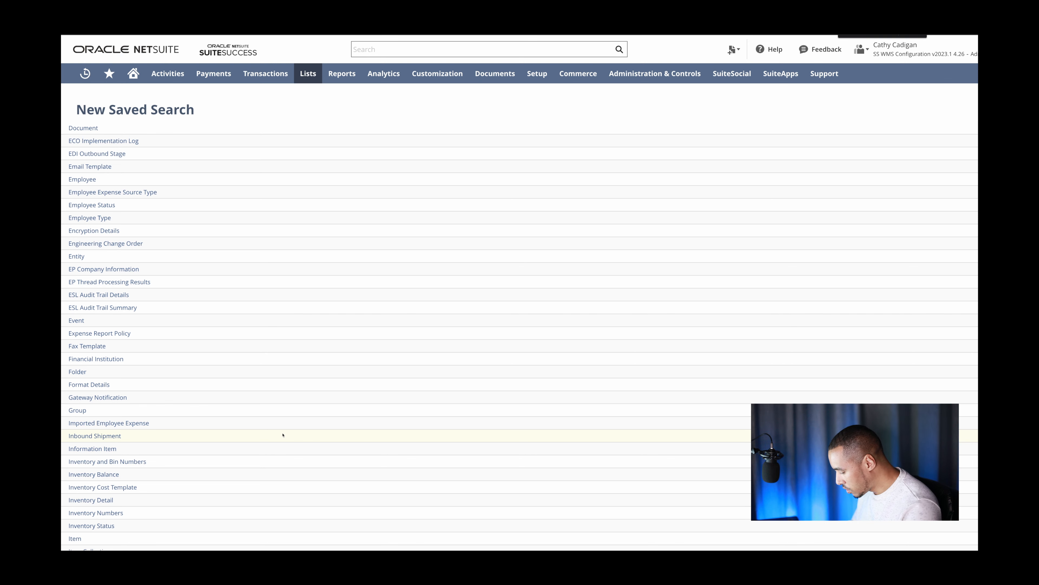
{"action": "type", "text": "tra"}
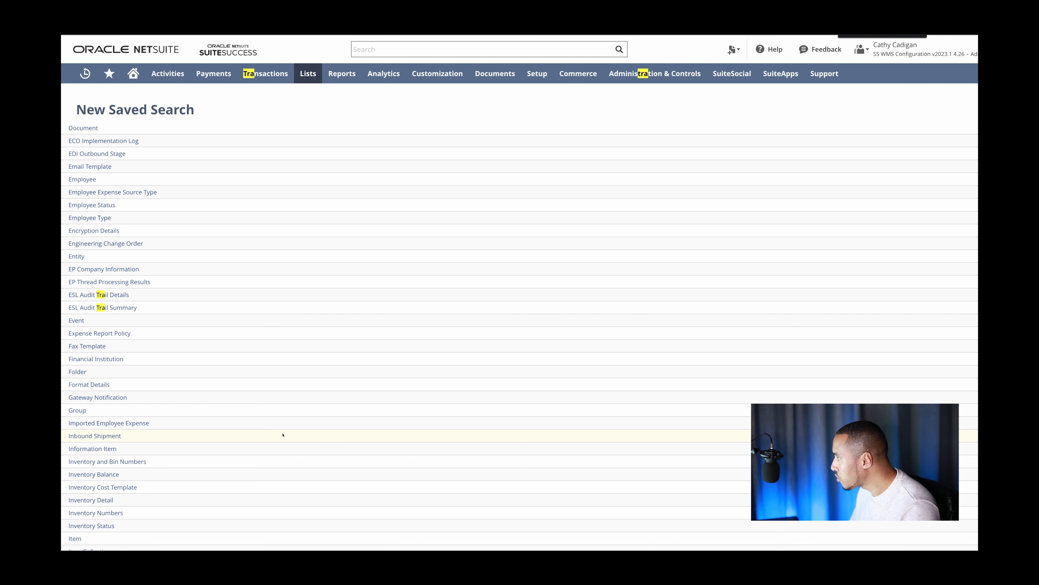
{"action": "type", "text": "nsactio"}
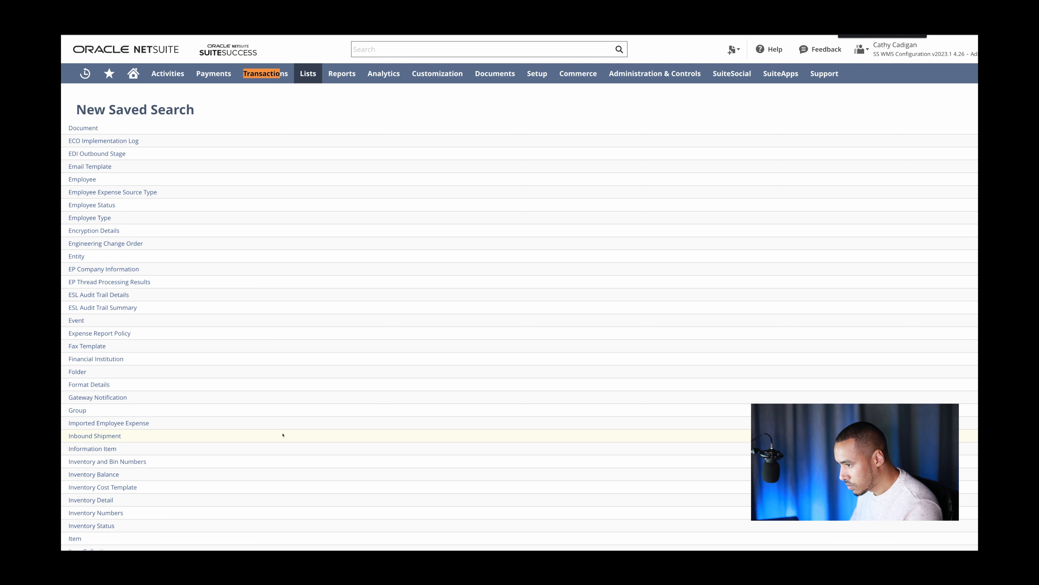
{"action": "key", "text": "Return"}
{"action": "key", "text": "Return"}
{"action": "key", "text": "Return"}
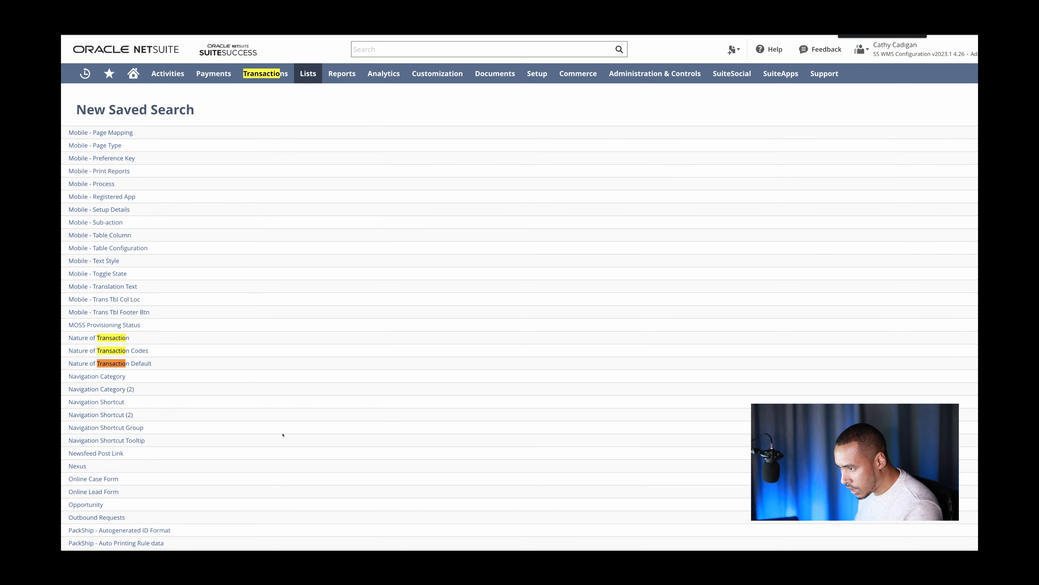
{"action": "key", "text": "Return"}
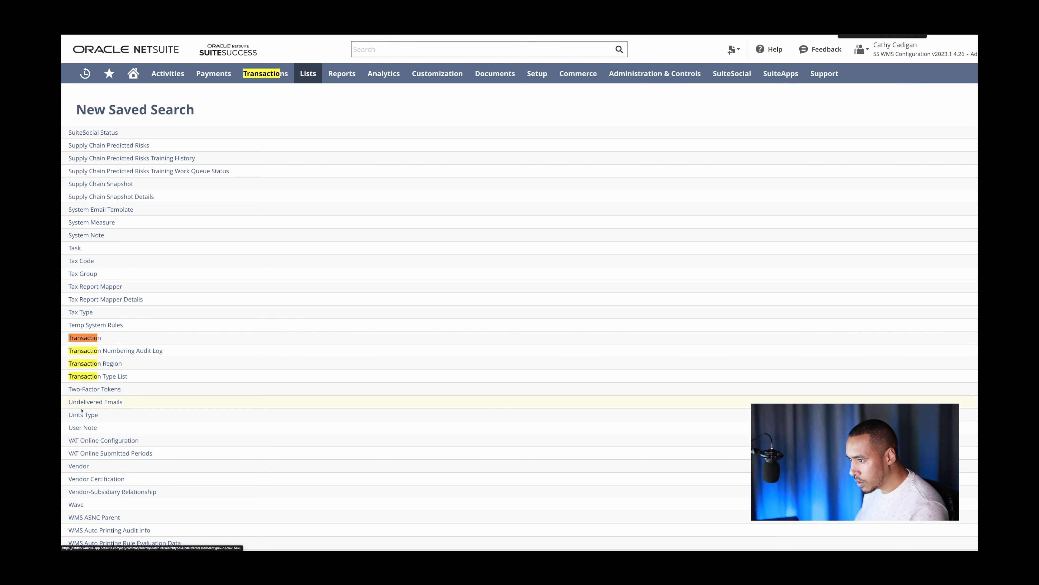
{"action": "left_click", "coordinate": [271, 364]}
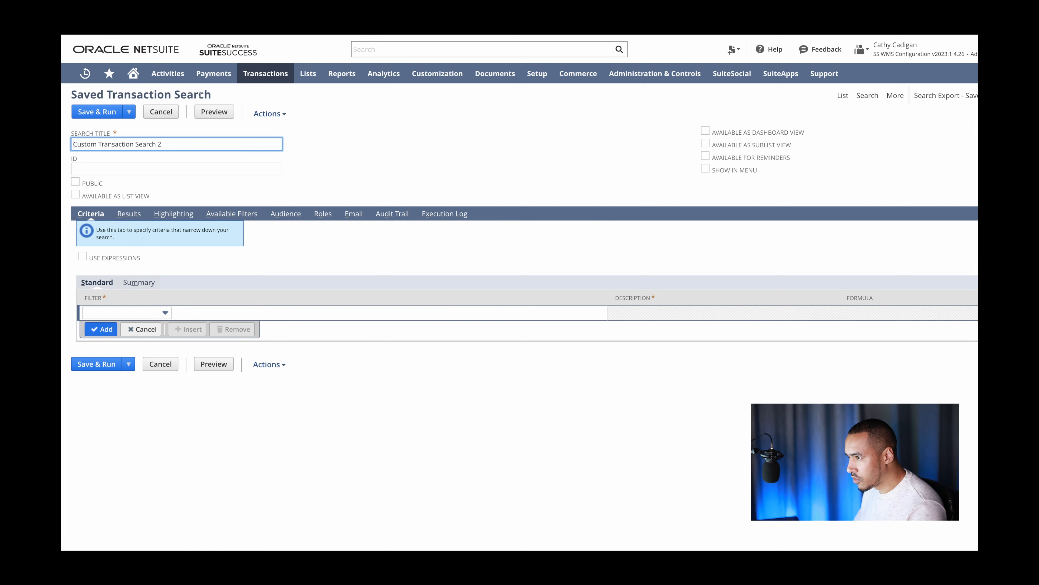
Step: Replace the default search title with "Dynamic Demo Saved"
{"action": "key", "text": "ctrl+a"}
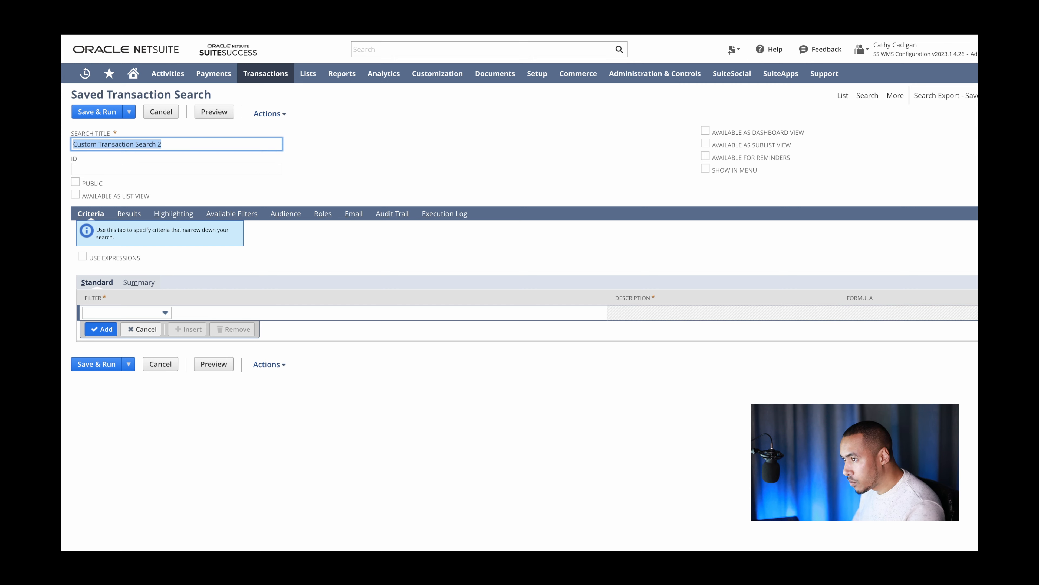
{"action": "key", "text": "BackSpace"}
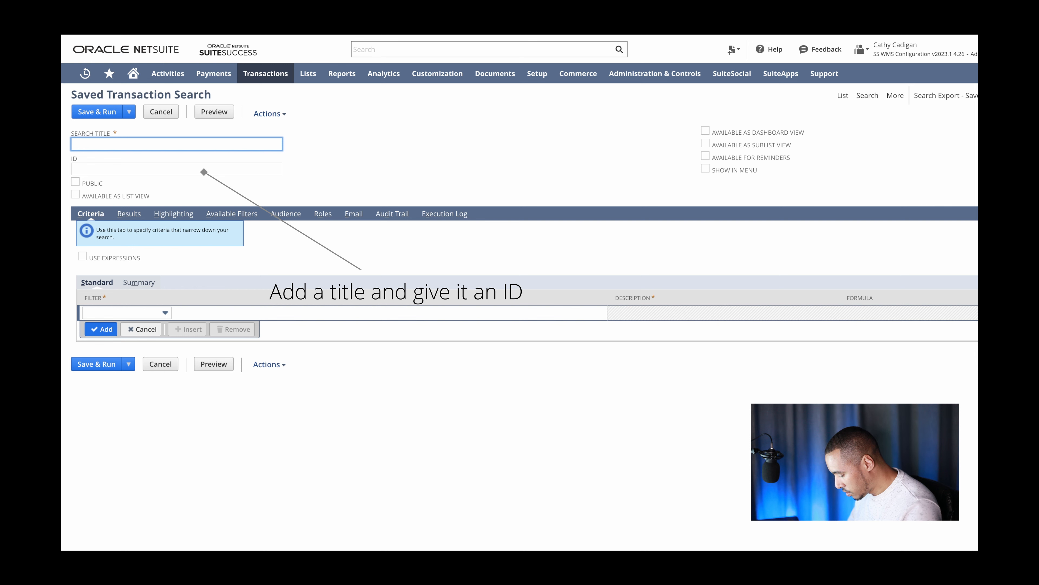
{"action": "type", "text": "Dynamic"}
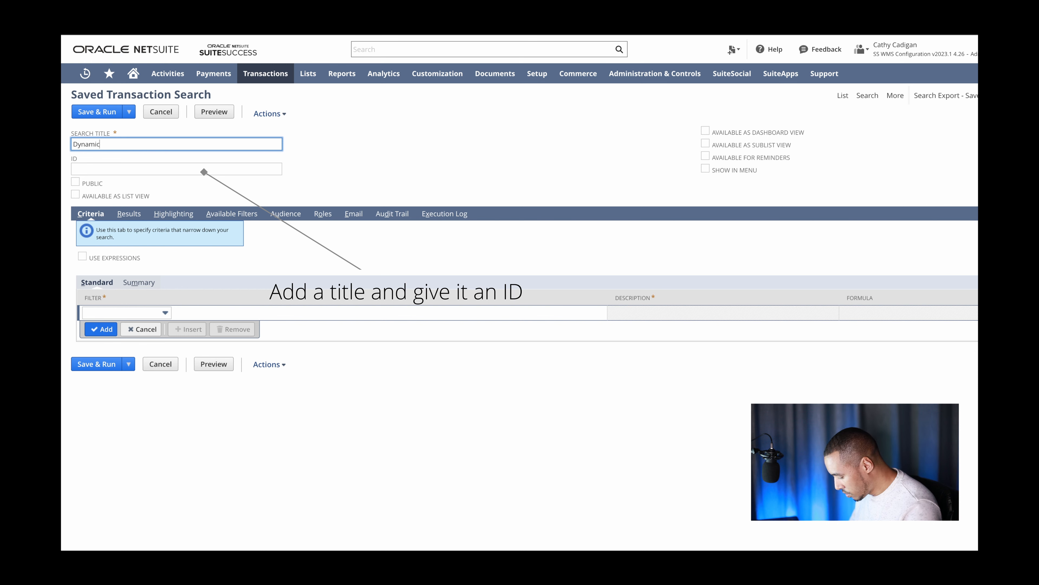
{"action": "type", "text": " Demo"}
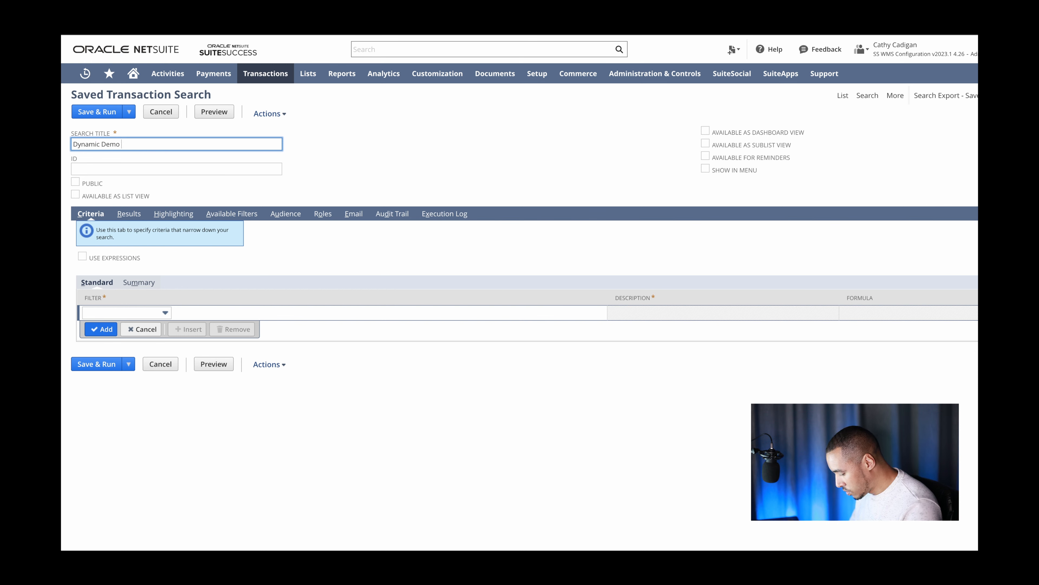
{"action": "type", "text": " Saved"}
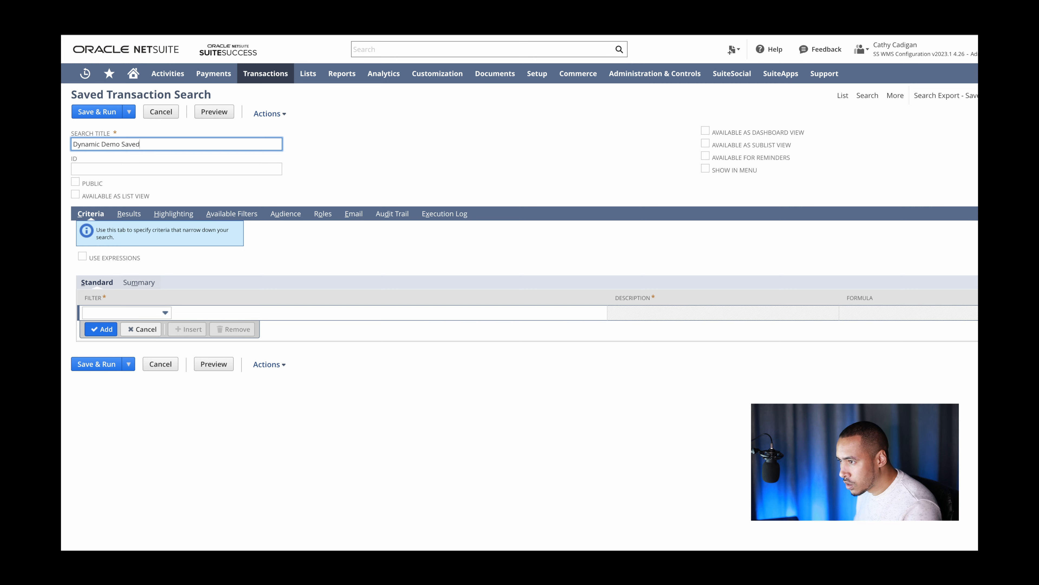
Step: Set the saved search's ID to _dc_saved_search and make the search public
{"action": "left_click", "coordinate": [98, 169]}
{"action": "type", "text": "_"}
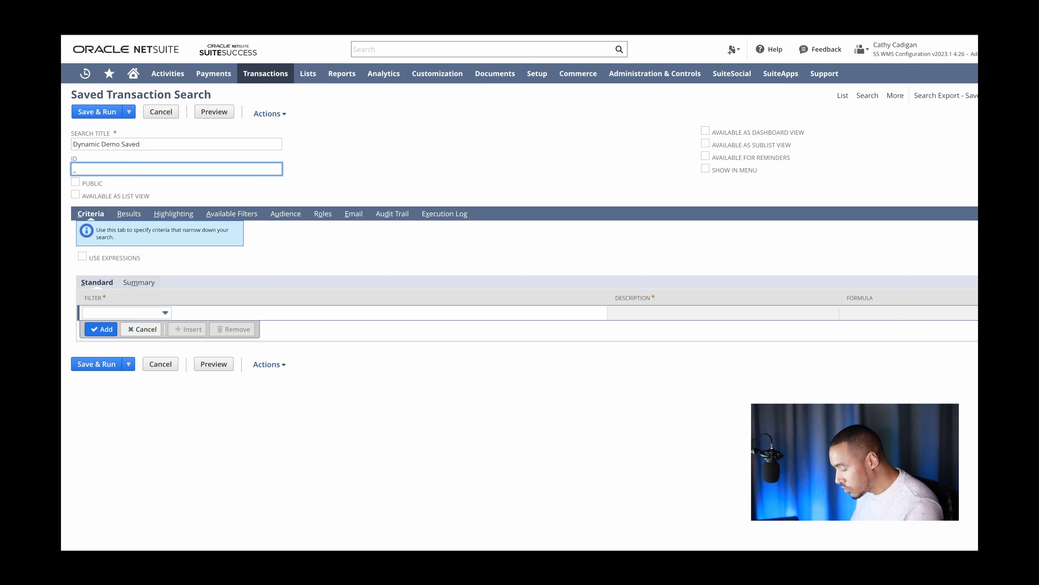
{"action": "type", "text": "dc"}
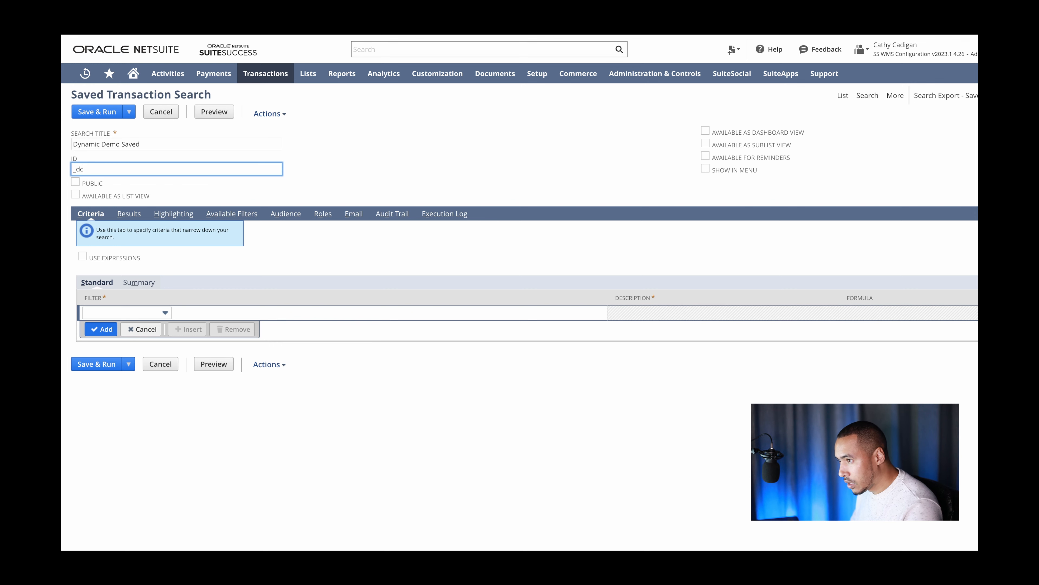
{"action": "type", "text": "_sa"}
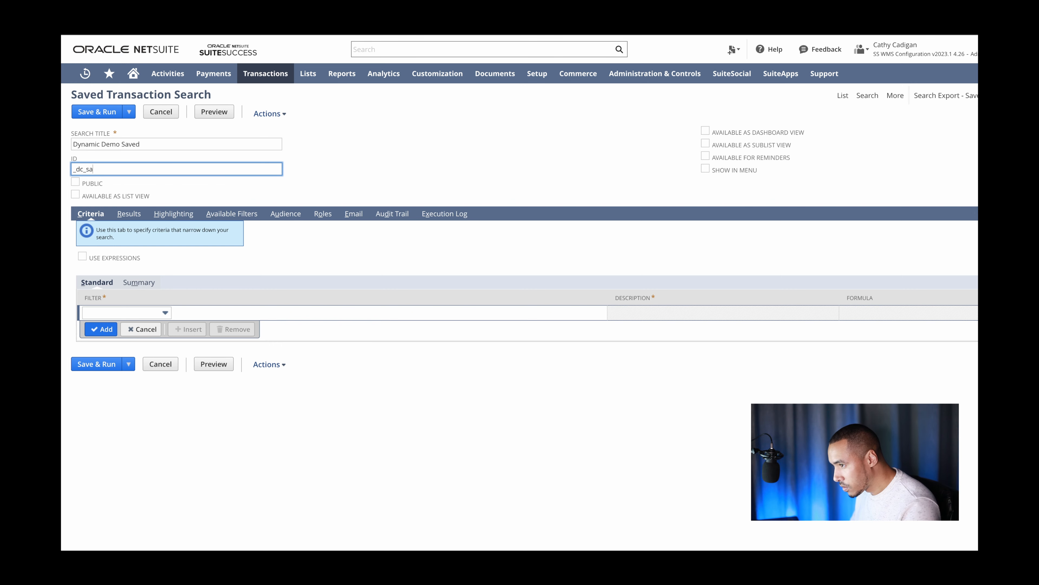
{"action": "type", "text": "ved_"}
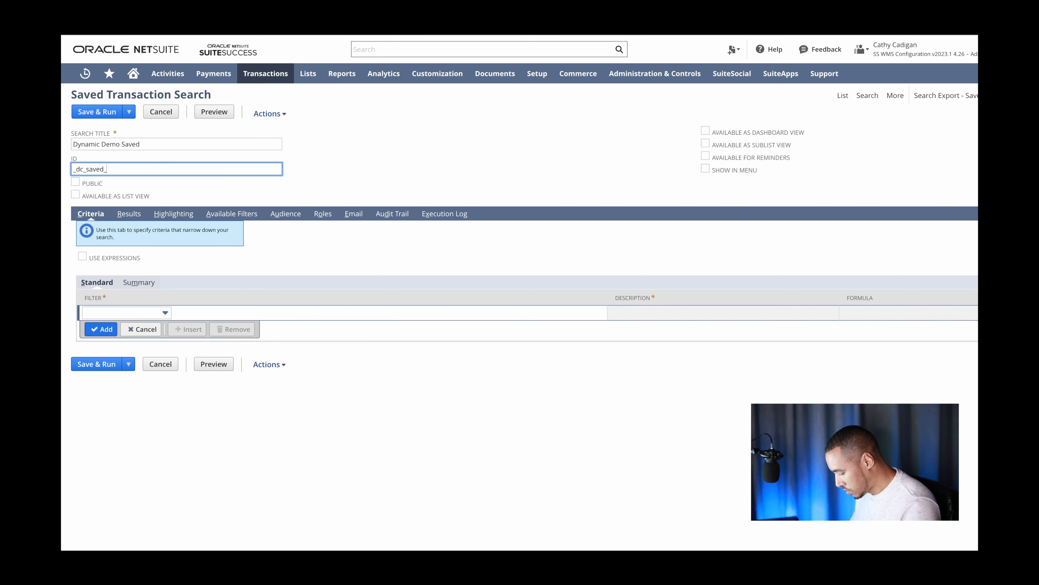
{"action": "type", "text": "search"}
{"action": "left_click", "coordinate": [237, 191]}
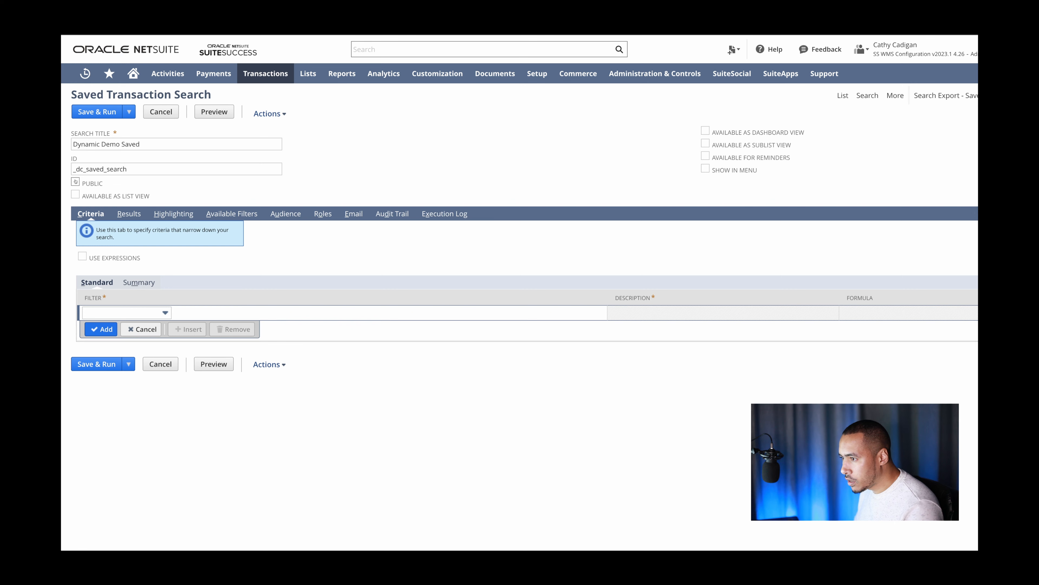
{"action": "left_click", "coordinate": [76, 182]}
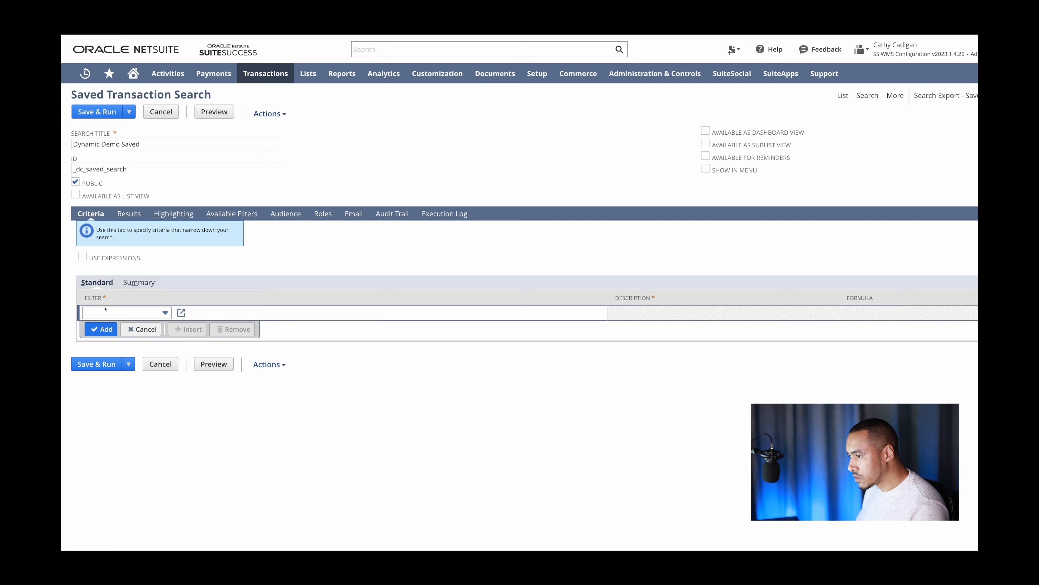
Step: Add a standard criteria filter on Type with the value any of Sales Order
{"action": "left_click", "coordinate": [104, 312]}
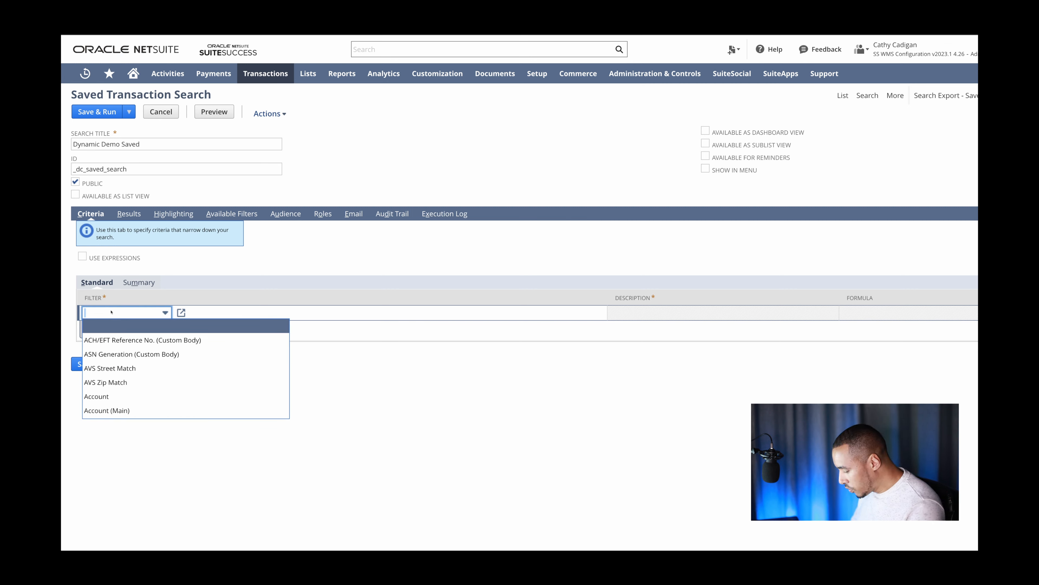
{"action": "type", "text": "Type"}
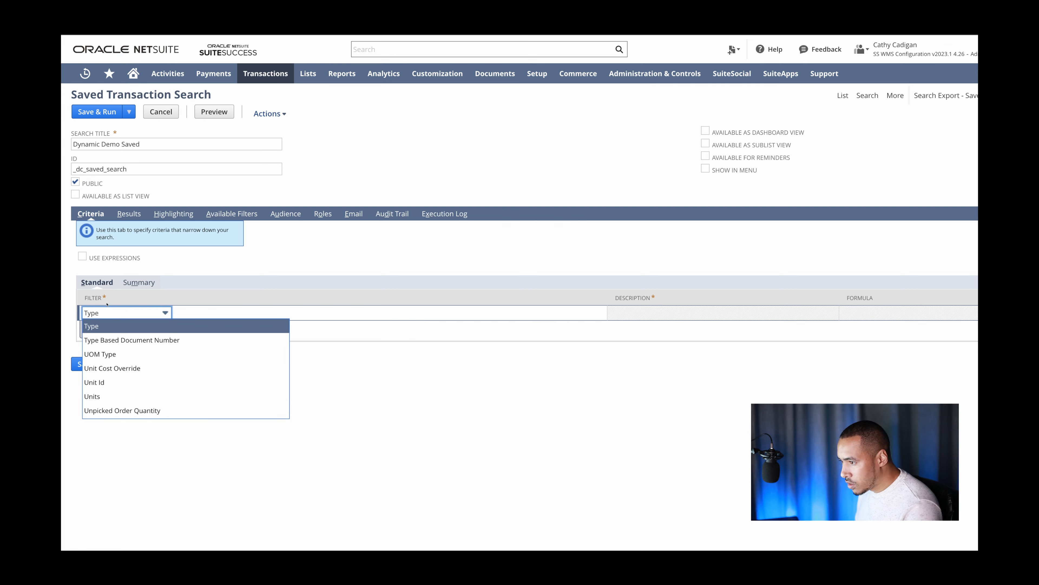
{"action": "left_click", "coordinate": [101, 327]}
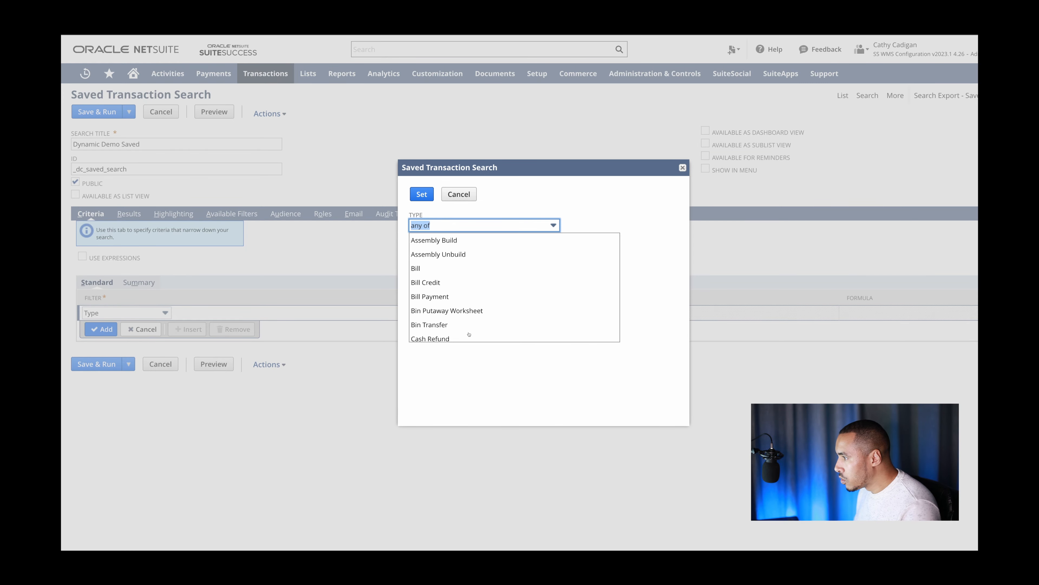
{"action": "scroll", "coordinate": [469, 334], "scroll_direction": "down", "scroll_amount": 3}
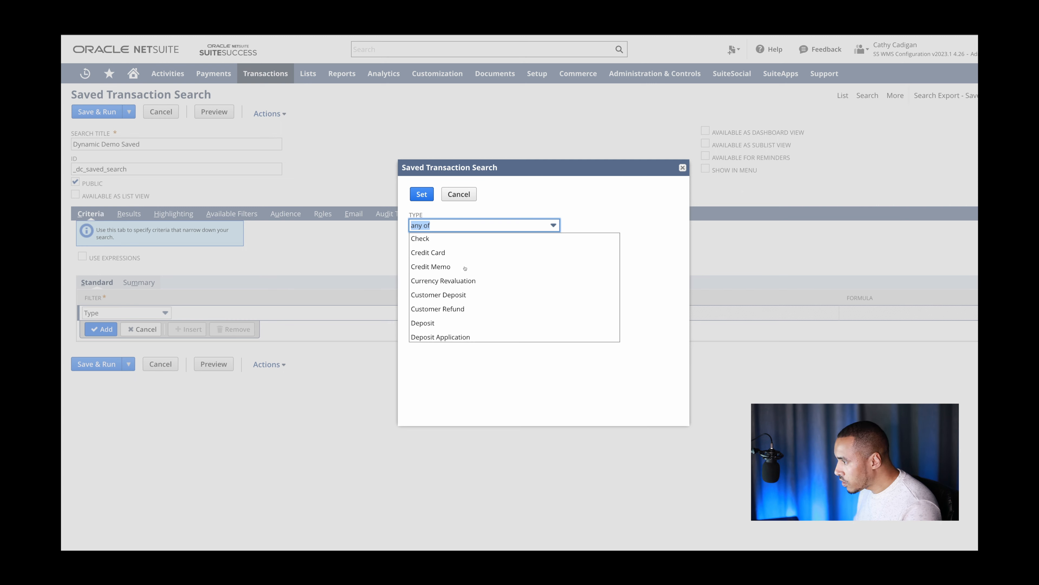
{"action": "scroll", "coordinate": [465, 268], "scroll_direction": "up", "scroll_amount": 1}
{"action": "scroll", "coordinate": [471, 309], "scroll_direction": "down", "scroll_amount": 3}
{"action": "scroll", "coordinate": [471, 310], "scroll_direction": "down", "scroll_amount": 3}
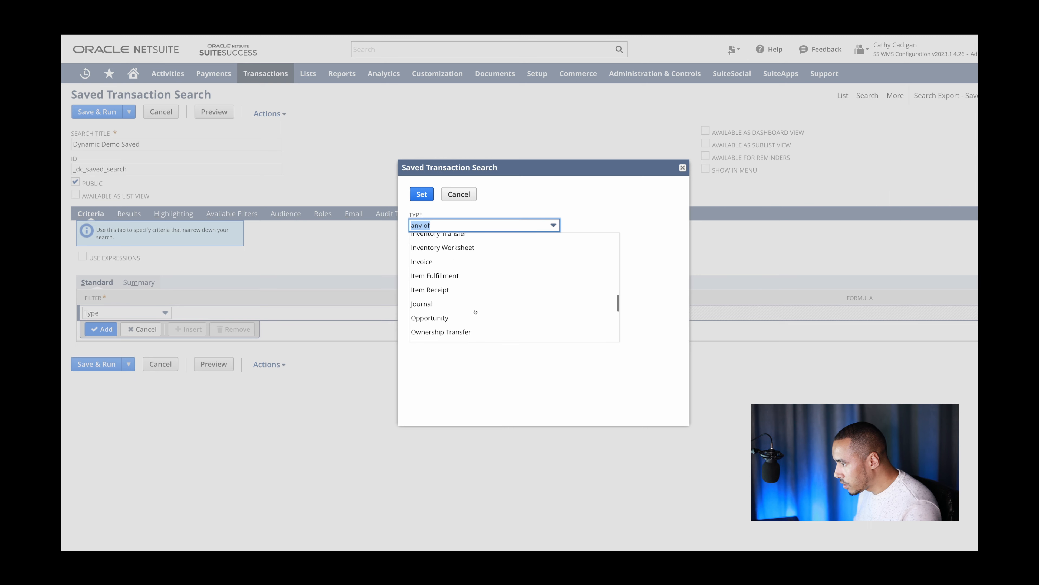
{"action": "scroll", "coordinate": [474, 309], "scroll_direction": "down", "scroll_amount": 2}
{"action": "scroll", "coordinate": [476, 309], "scroll_direction": "down", "scroll_amount": 1}
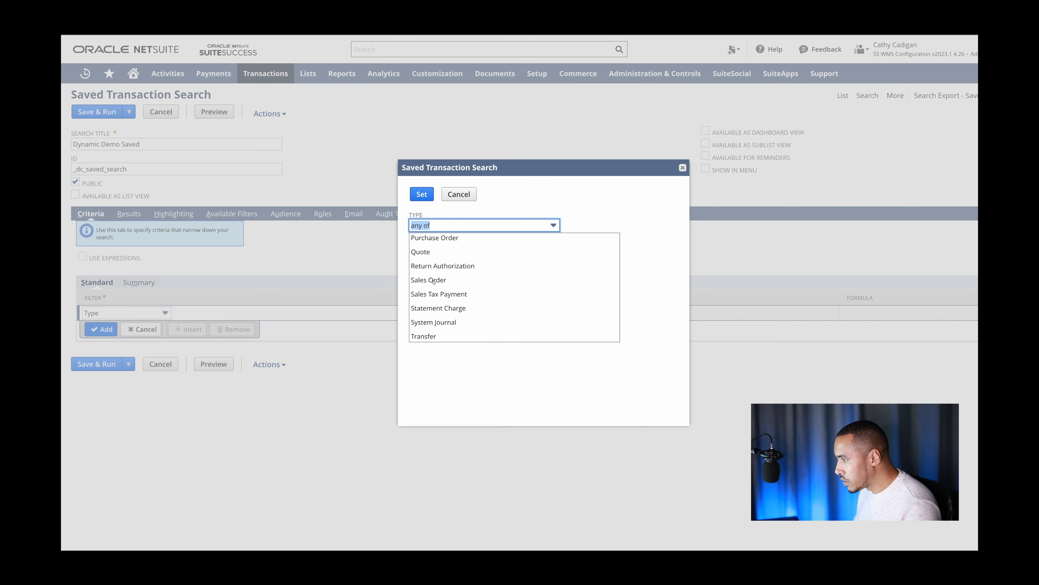
{"action": "left_click", "coordinate": [434, 281]}
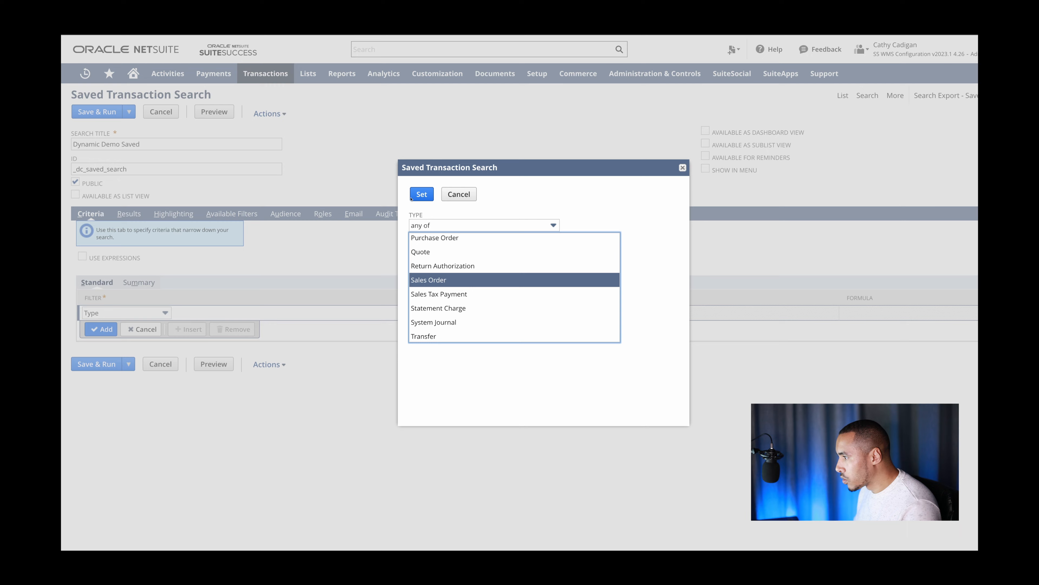
{"action": "left_click", "coordinate": [424, 194]}
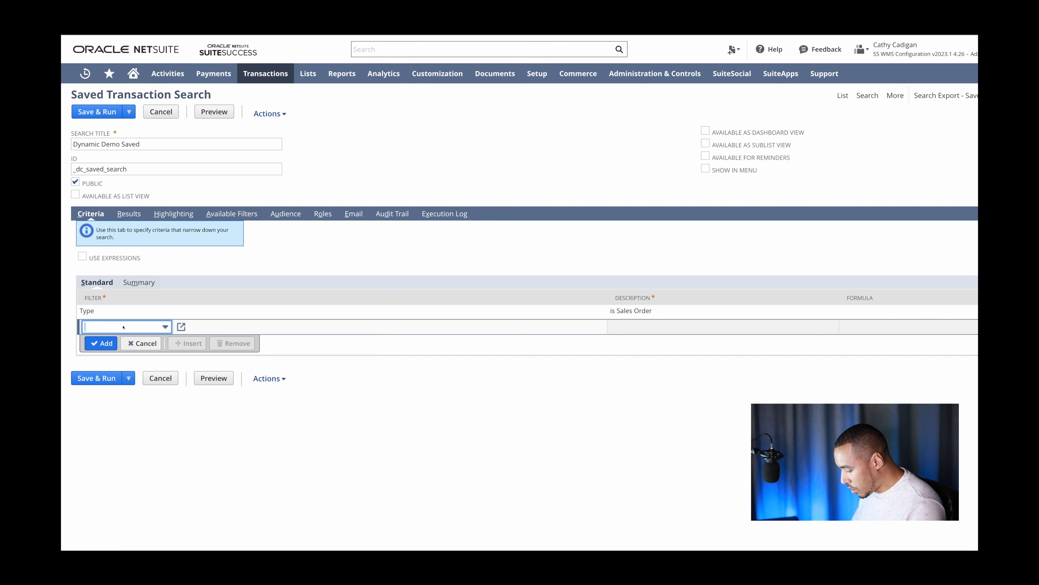
{"action": "type", "text": "Date"}
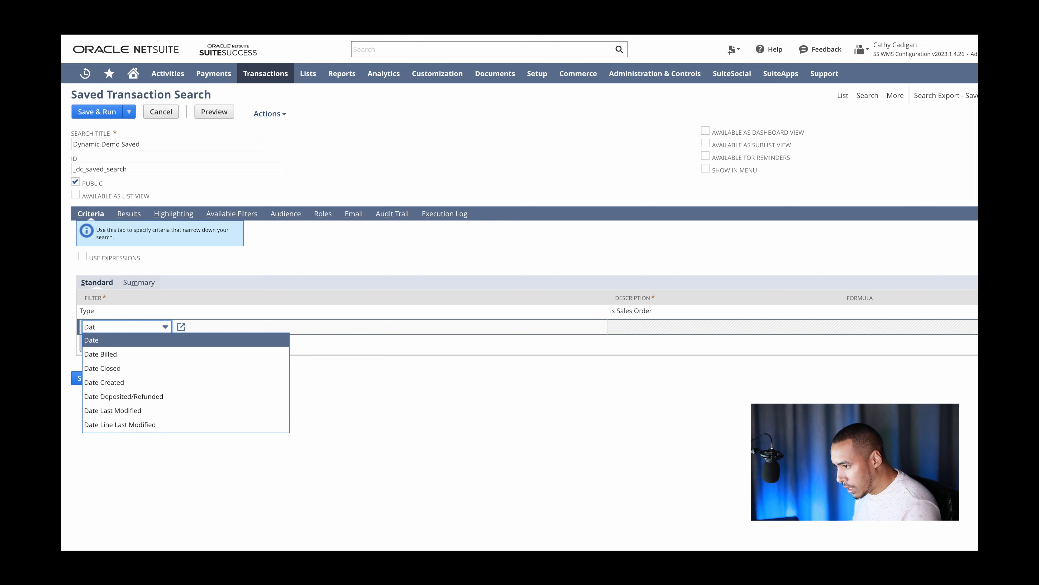
{"action": "key", "text": "BackSpace"}
{"action": "key", "text": "BackSpace"}
{"action": "key", "text": "BackSpace"}
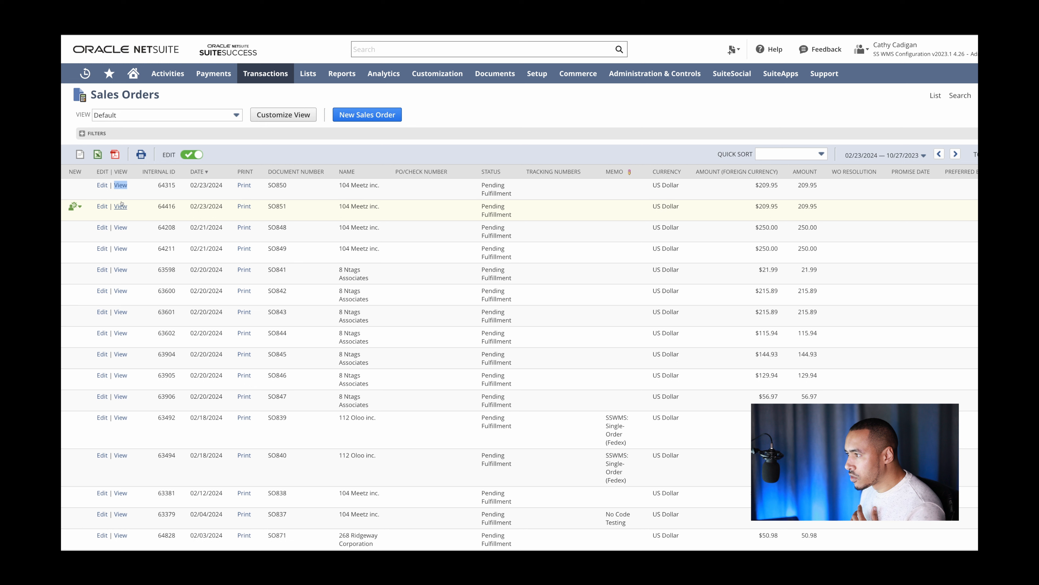
Step: View the first sales order in the list and examine its header fields and its item lines
{"action": "left_click", "coordinate": [121, 186]}
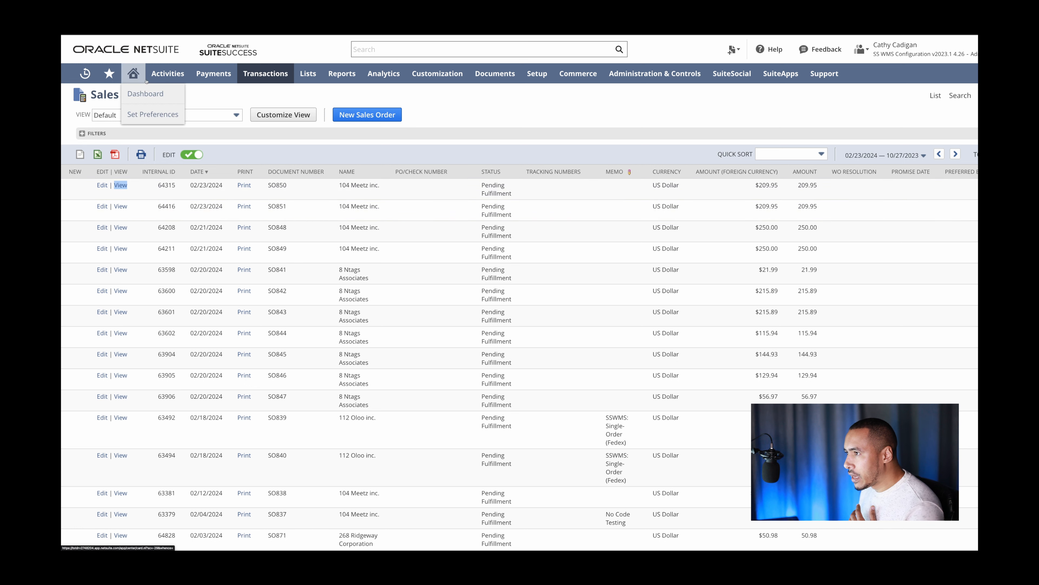
{"action": "mouse_move", "coordinate": [213, 73]}
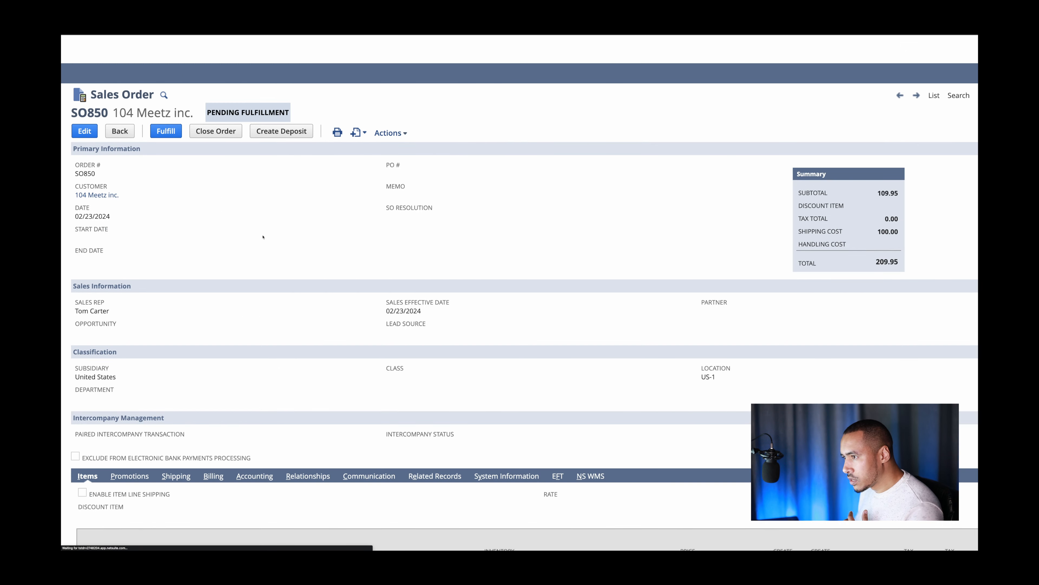
{"action": "left_click_drag", "start_coordinate": [263, 236], "coordinate": [620, 503]}
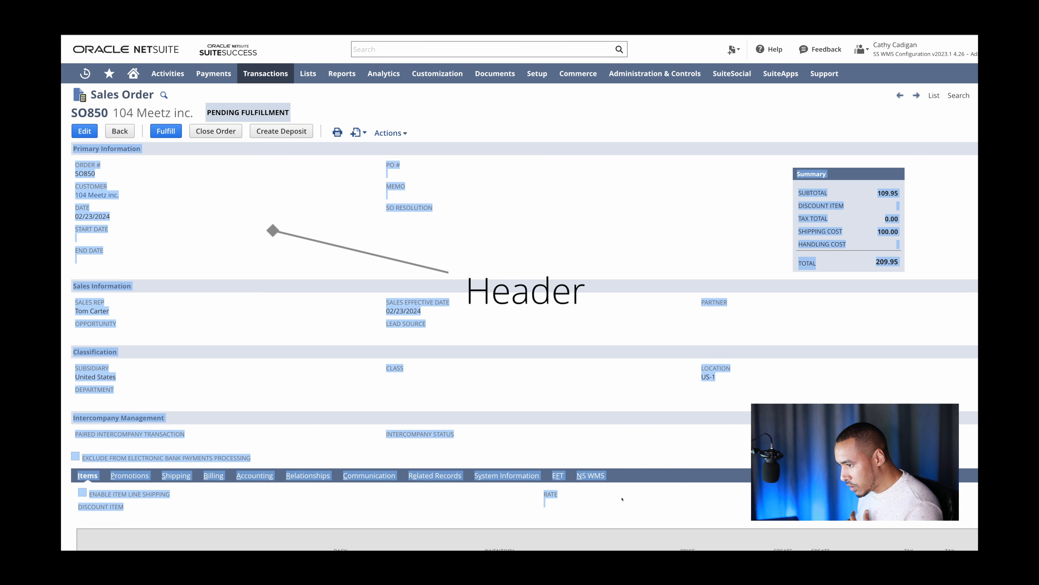
{"action": "scroll", "coordinate": [245, 498], "scroll_direction": "down", "scroll_amount": 3}
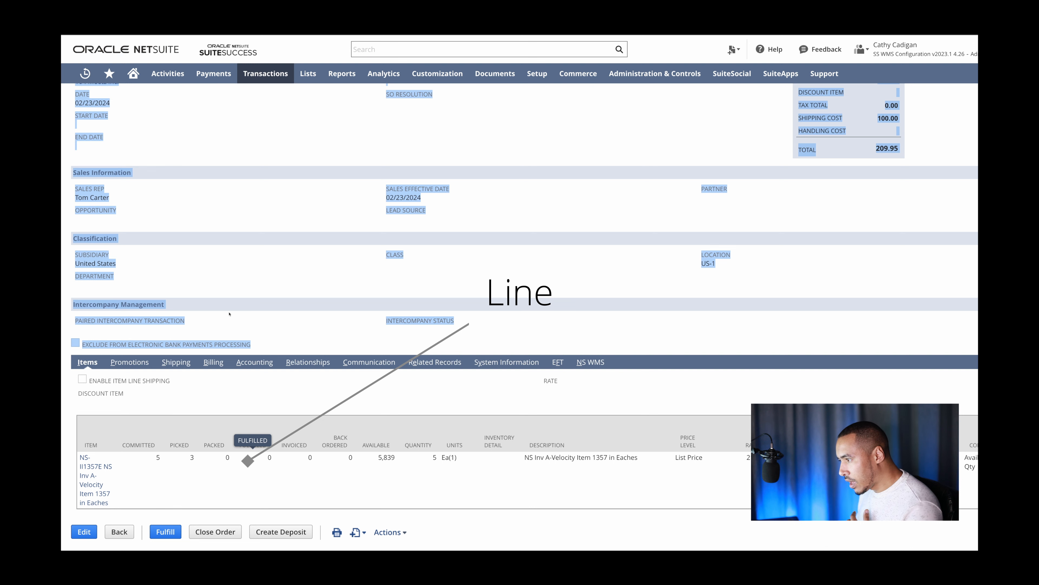
{"action": "scroll", "coordinate": [262, 351], "scroll_direction": "up", "scroll_amount": 1}
{"action": "scroll", "coordinate": [262, 350], "scroll_direction": "down", "scroll_amount": 1}
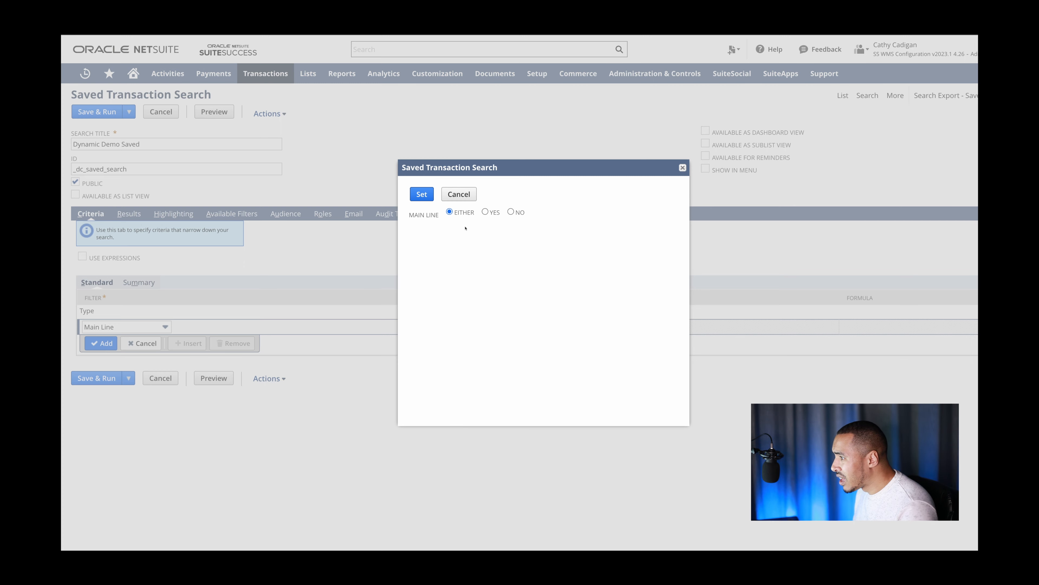
Step: Add a standard criteria filter on Main Line with the value Yes
{"action": "left_click", "coordinate": [422, 195]}
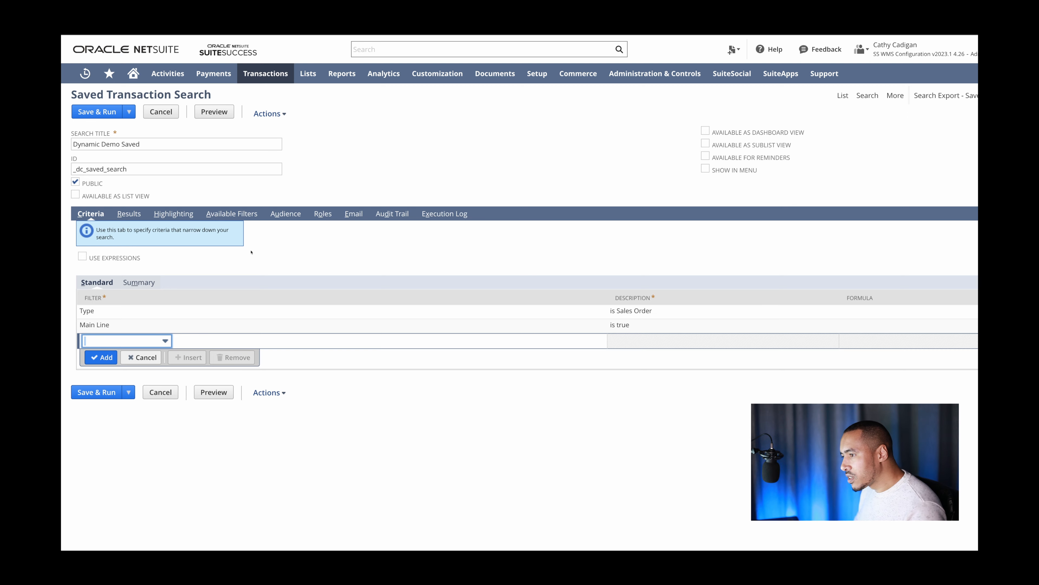
Step: Remove the result columns below Amount, from Bank Fees (Custom Body) through Exclude from Electronic Bank Payments Processing (Custom Body)
{"action": "left_click", "coordinate": [123, 213]}
{"action": "scroll", "coordinate": [130, 226], "scroll_direction": "down", "scroll_amount": 4}
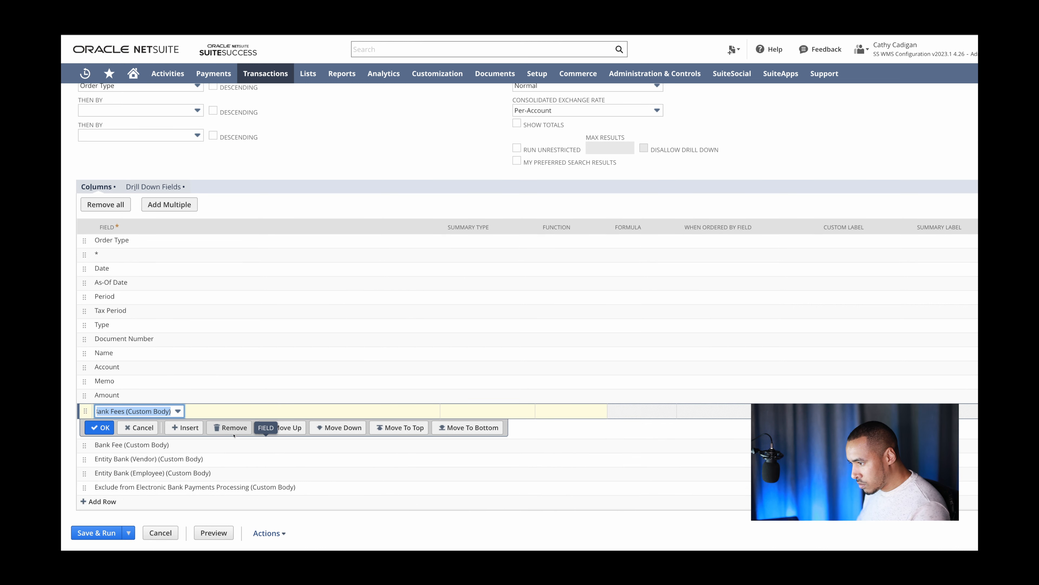
{"action": "left_click", "coordinate": [234, 428]}
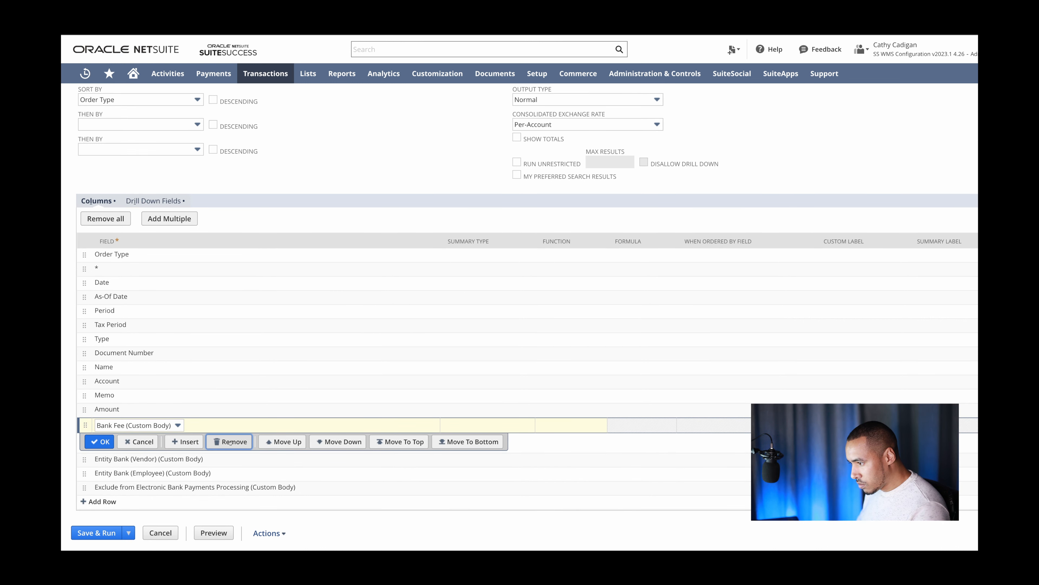
{"action": "left_click", "coordinate": [235, 442]}
{"action": "left_click", "coordinate": [235, 455]}
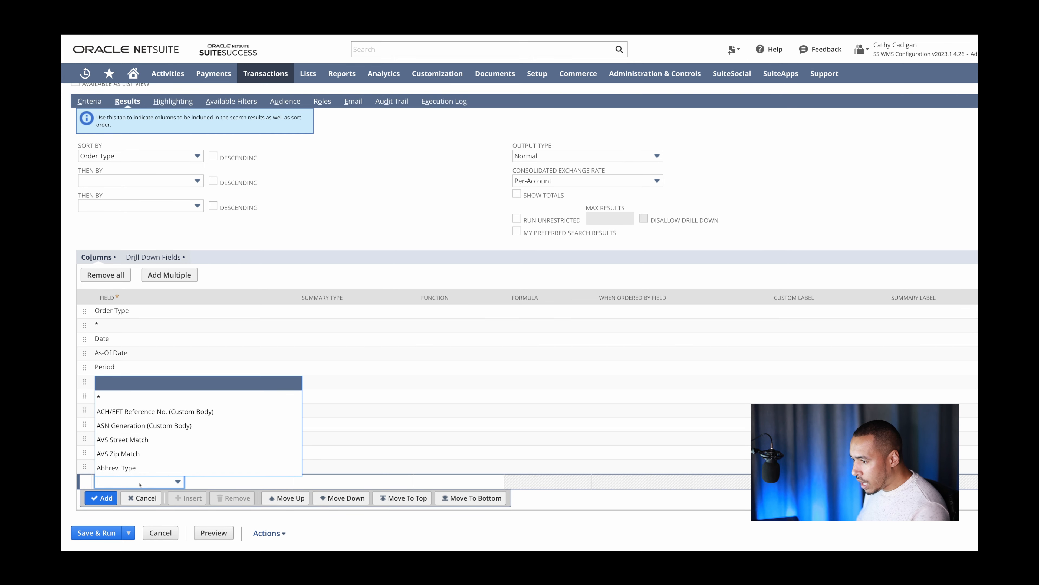
Step: Add the Customer (Main Line) : Credit Limit field to the result columns and place it directly after Type
{"action": "scroll", "coordinate": [134, 406], "scroll_direction": "down", "scroll_amount": 4}
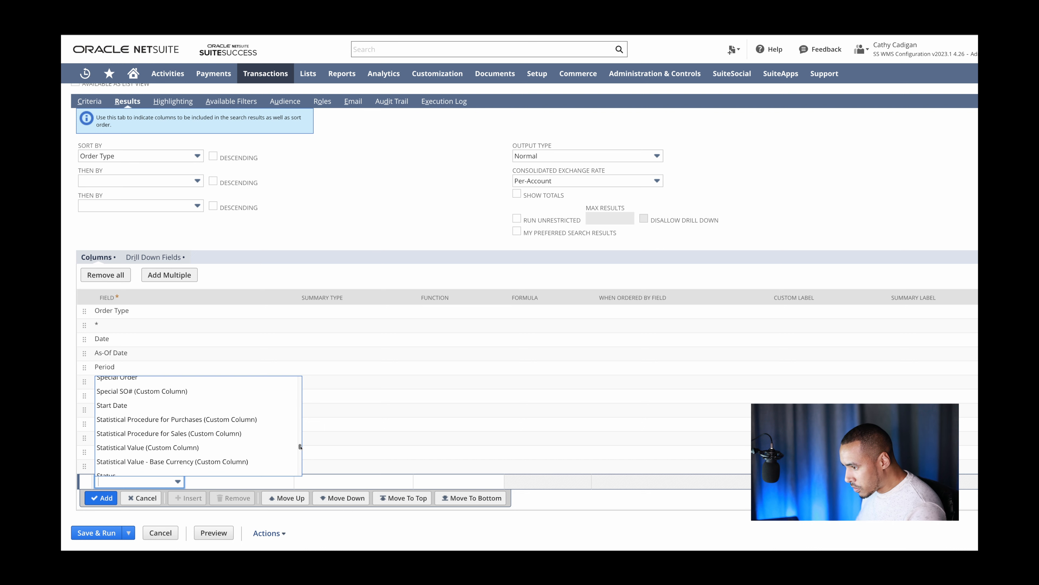
{"action": "left_click_drag", "start_coordinate": [300, 447], "coordinate": [300, 464]}
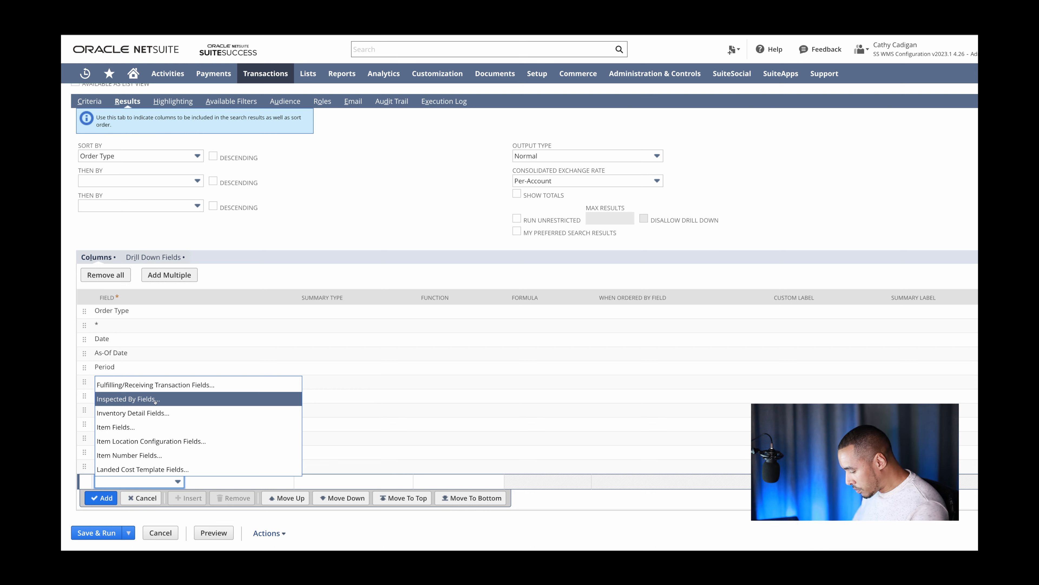
{"action": "key", "text": "super+f"}
{"action": "type", "text": "customer"}
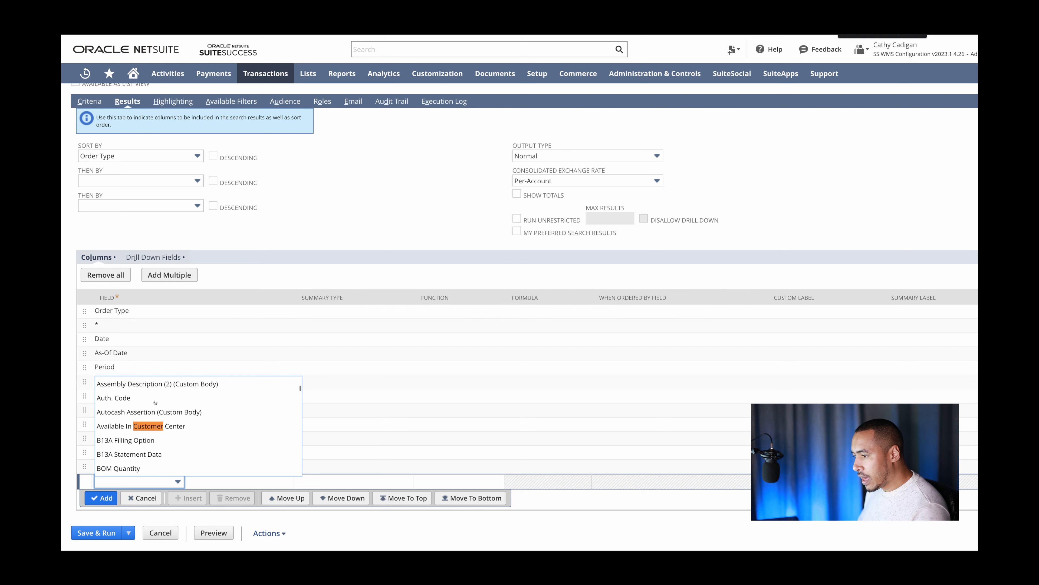
{"action": "left_click", "coordinate": [143, 427]}
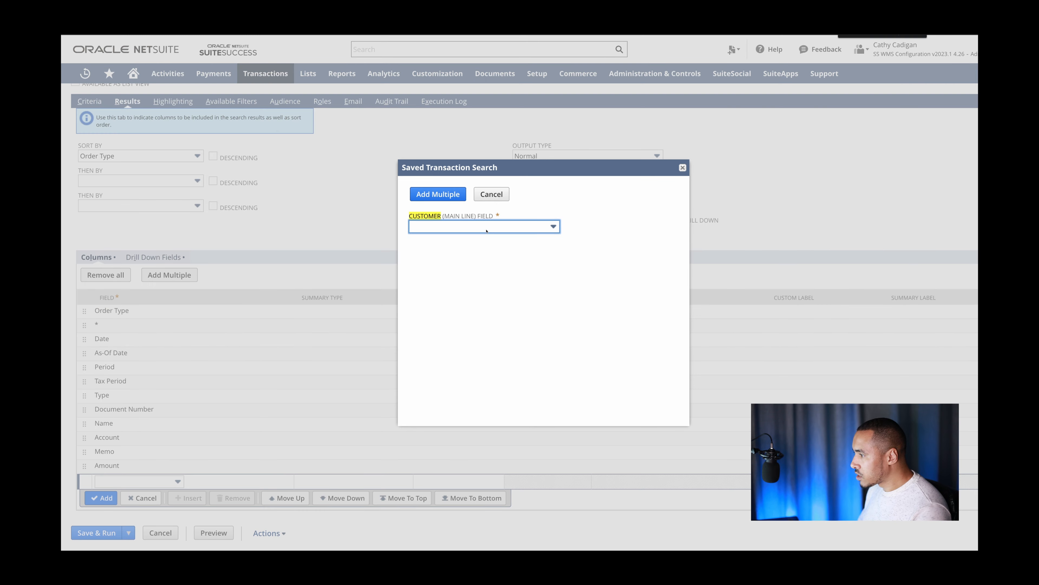
{"action": "left_click", "coordinate": [486, 227]}
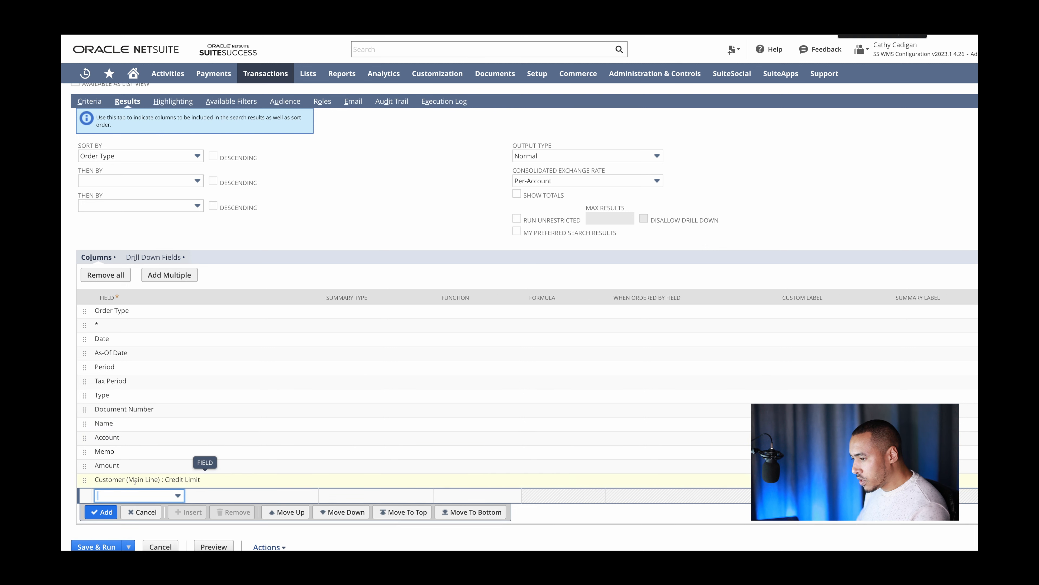
{"action": "left_click", "coordinate": [86, 483]}
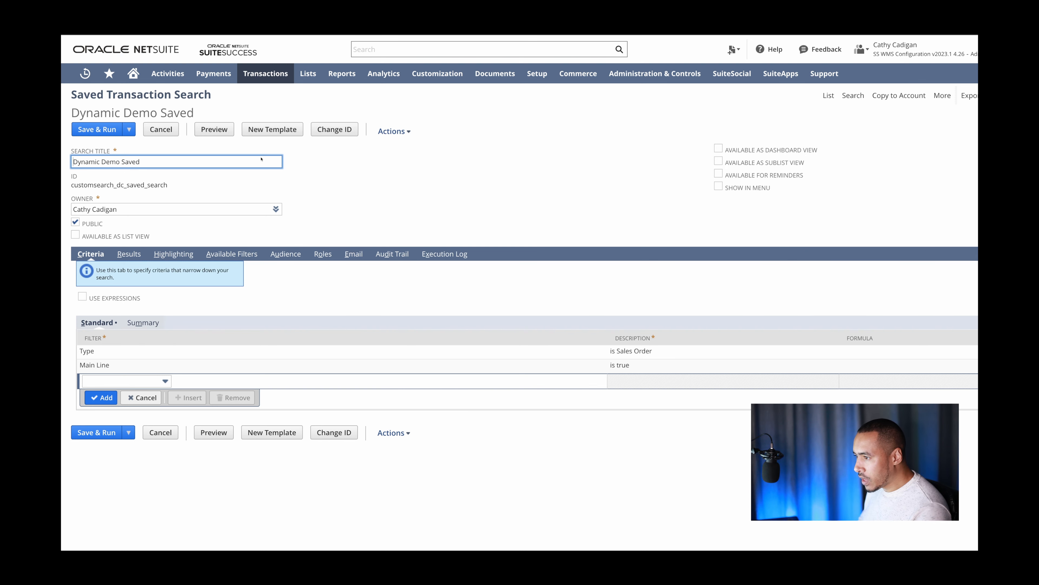
Step: Define a row highlighting condition where Customer (Main Line) : Credit Limit is greater than 1000.00
{"action": "left_click", "coordinate": [176, 254]}
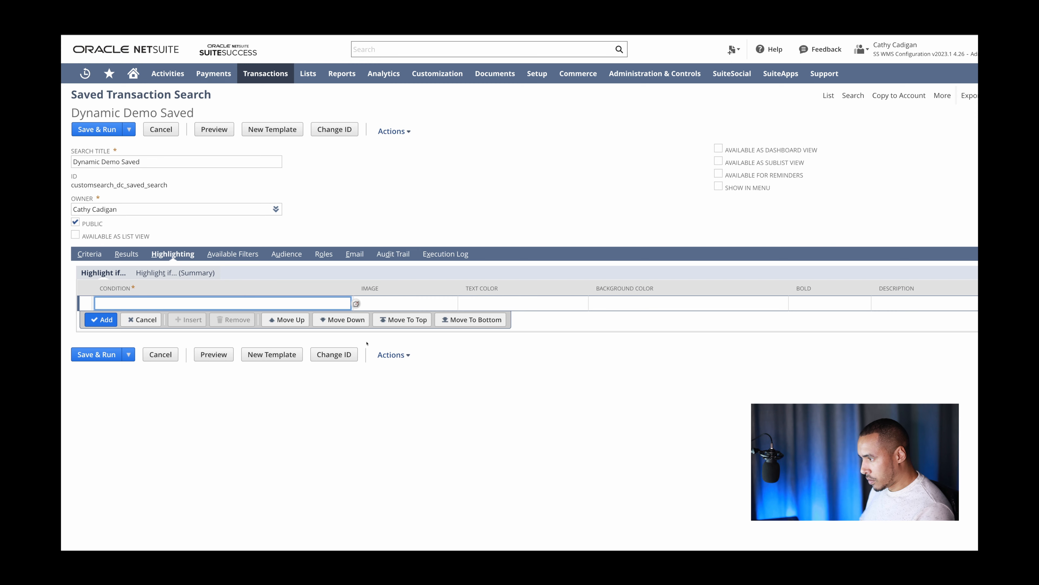
{"action": "left_click", "coordinate": [357, 304]}
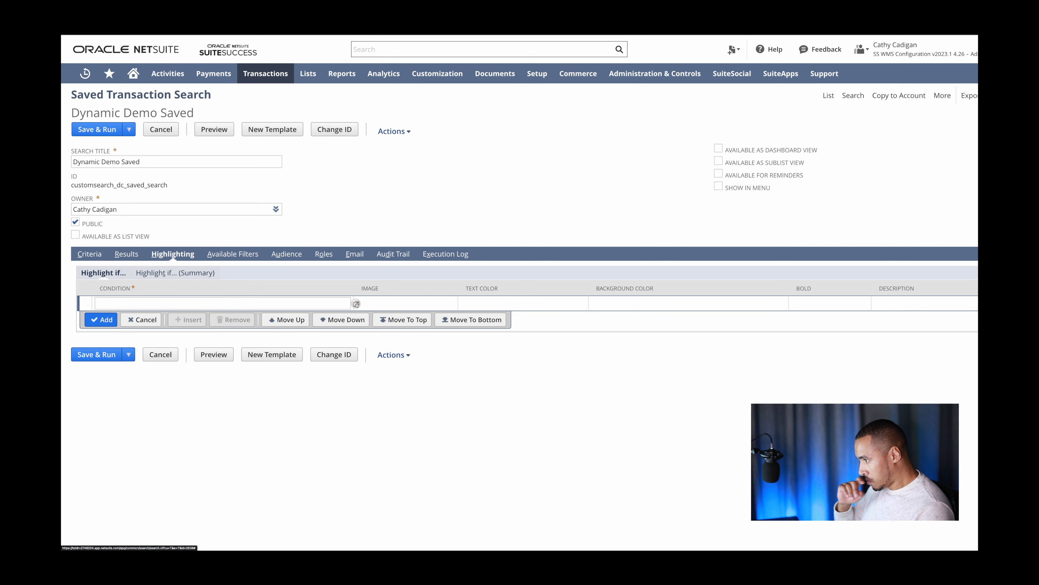
{"action": "left_click", "coordinate": [356, 303]}
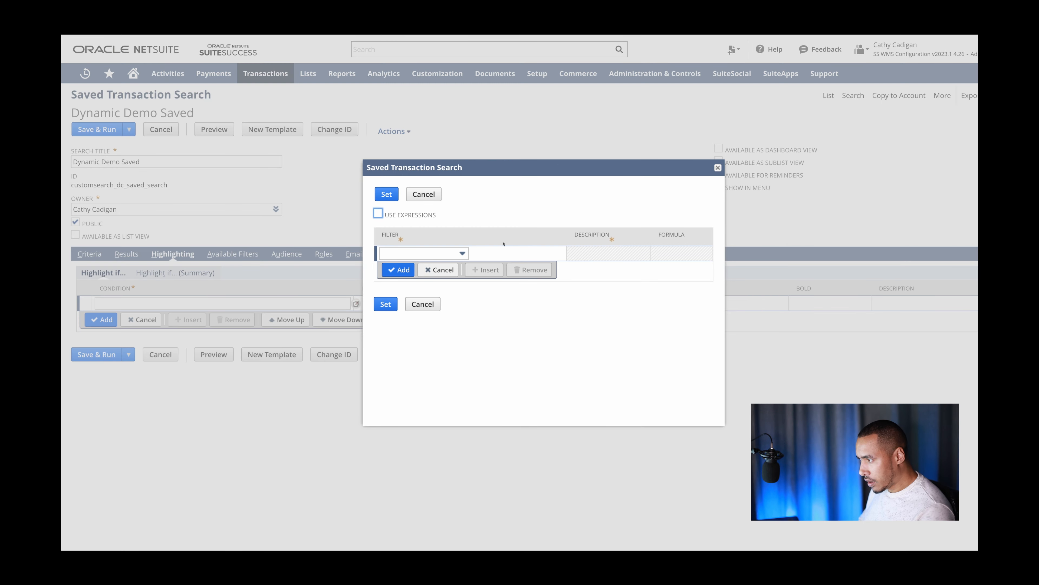
{"action": "left_click", "coordinate": [459, 253]}
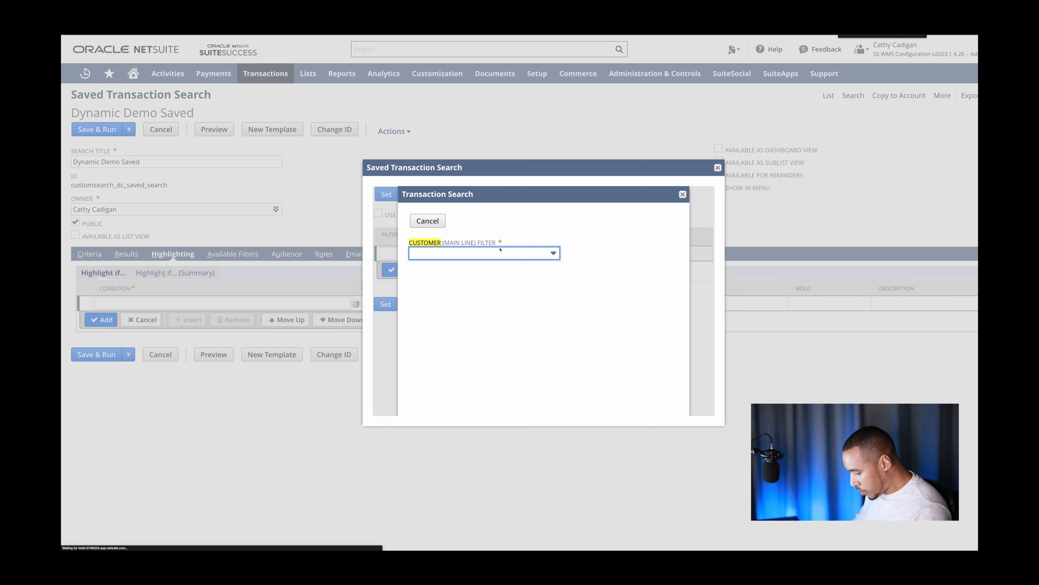
{"action": "left_click", "coordinate": [502, 253]}
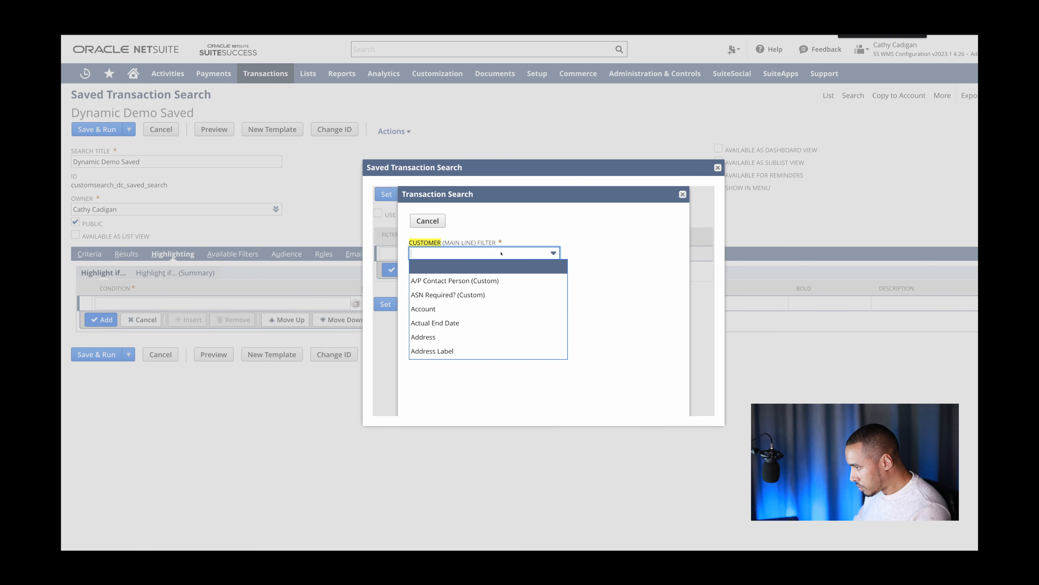
{"action": "scroll", "coordinate": [499, 327], "scroll_direction": "down", "scroll_amount": 12}
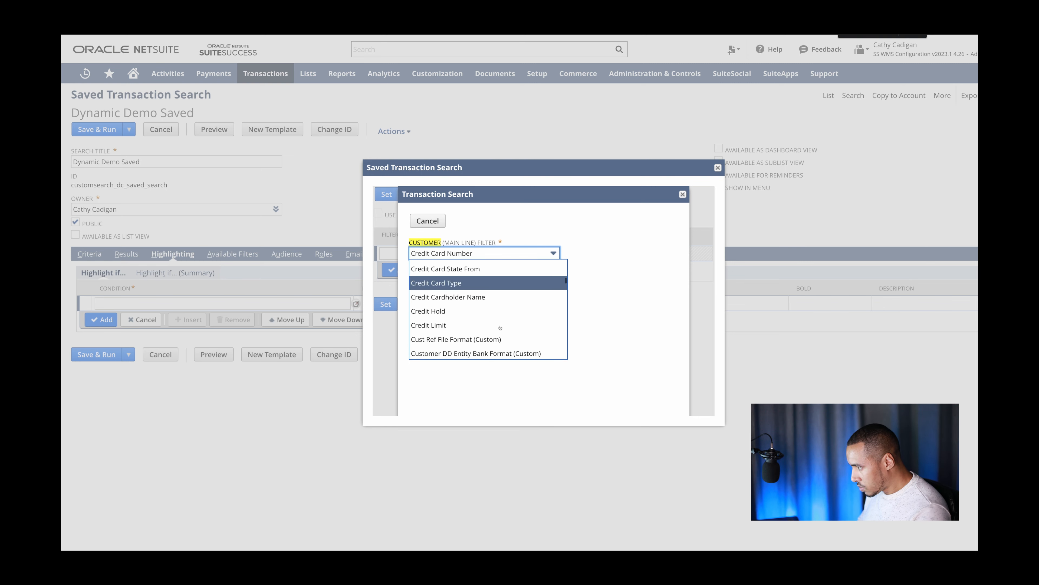
{"action": "left_click", "coordinate": [500, 327]}
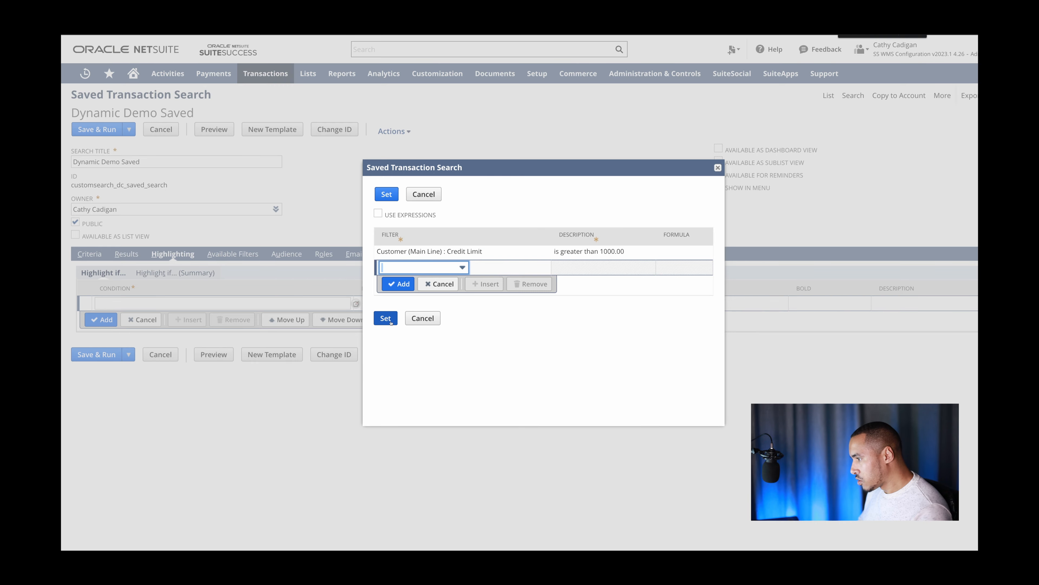
{"action": "left_click", "coordinate": [391, 322]}
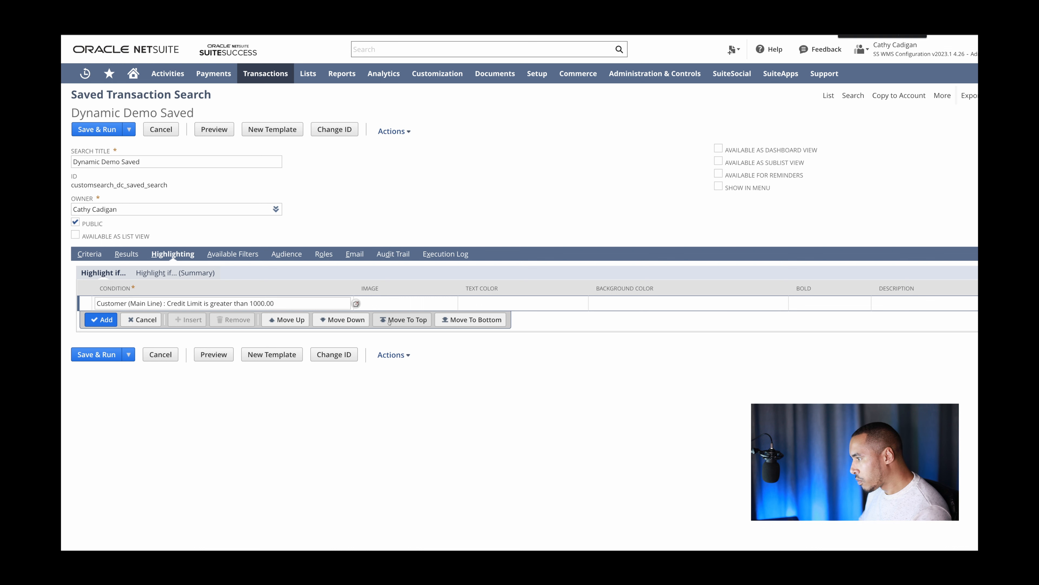
Step: Give the credit limit highlighting condition the Red Flag image, red text and bold formatting, and save and run the search
{"action": "left_click", "coordinate": [426, 303]}
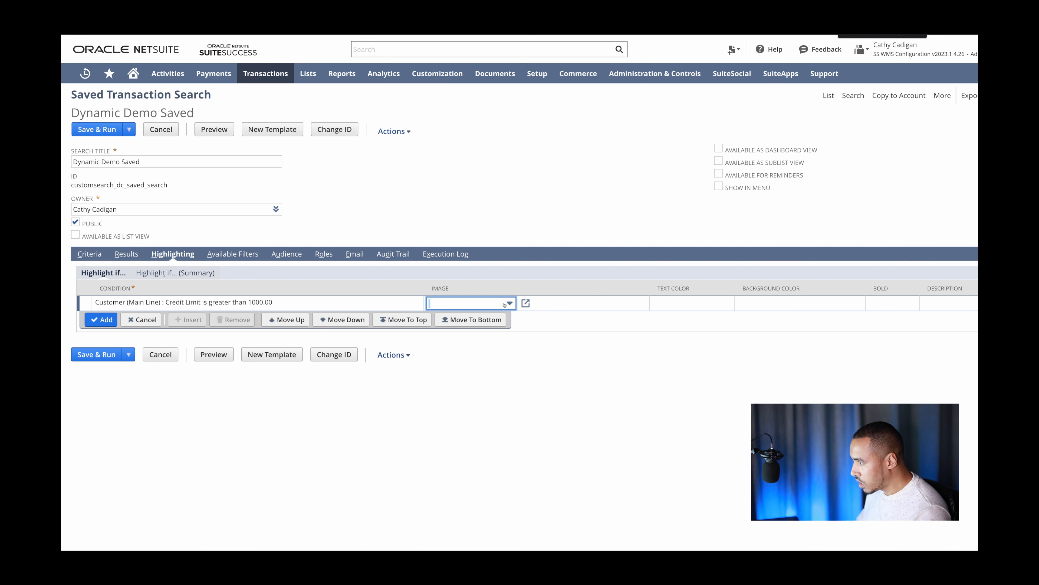
{"action": "left_click", "coordinate": [504, 304]}
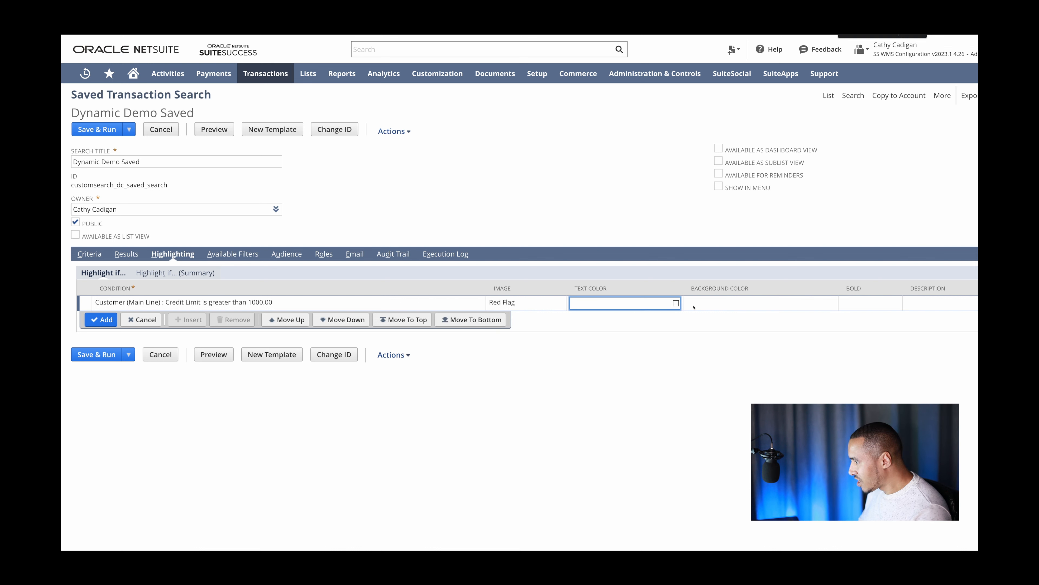
{"action": "left_click", "coordinate": [676, 303]}
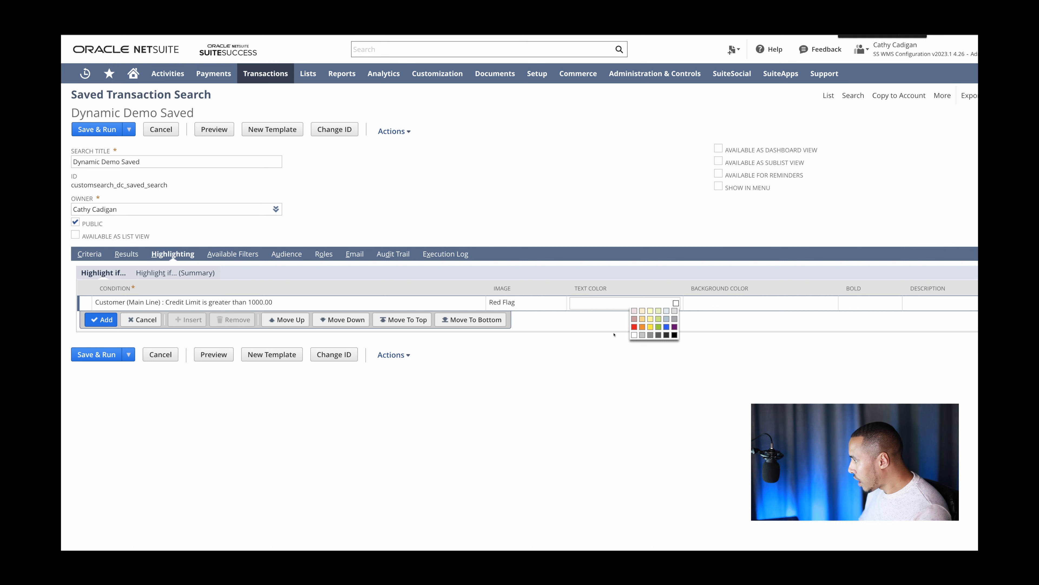
{"action": "left_click", "coordinate": [634, 327]}
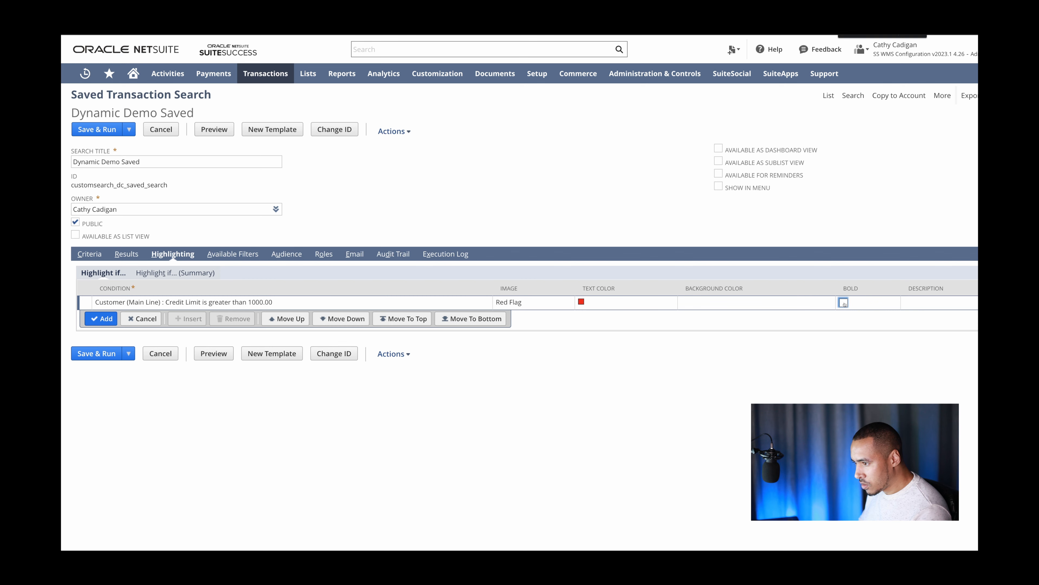
{"action": "left_click", "coordinate": [844, 303]}
{"action": "key", "text": "Return"}
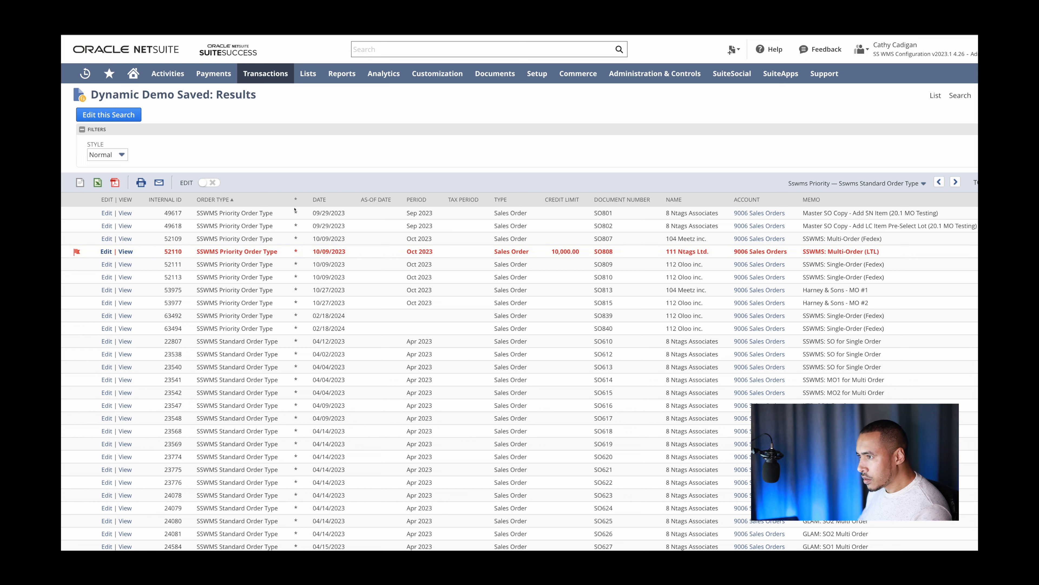
Step: Reopen the Dynamic Demo Saved search for editing from its results
{"action": "left_click", "coordinate": [118, 116]}
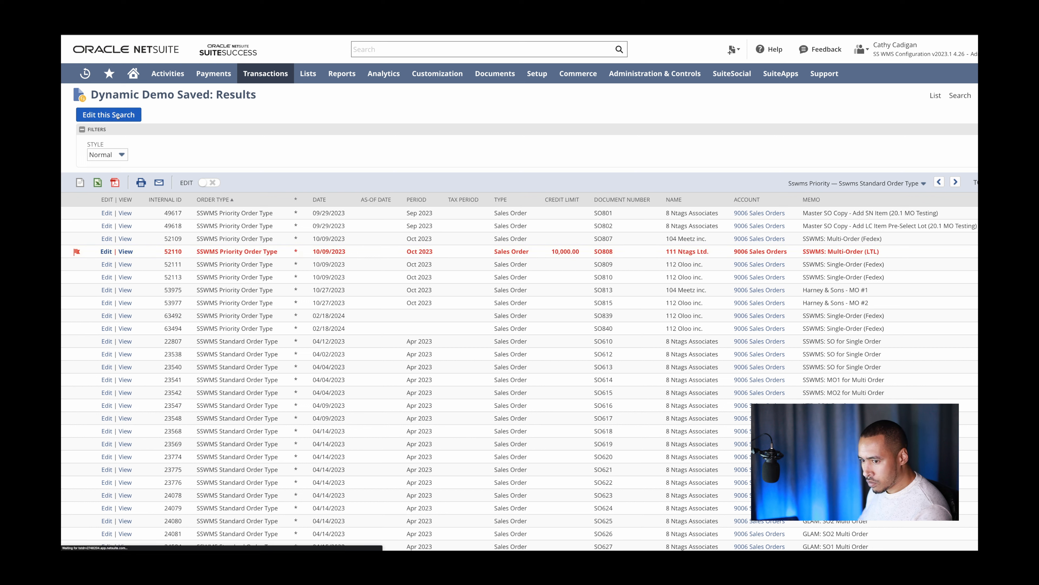